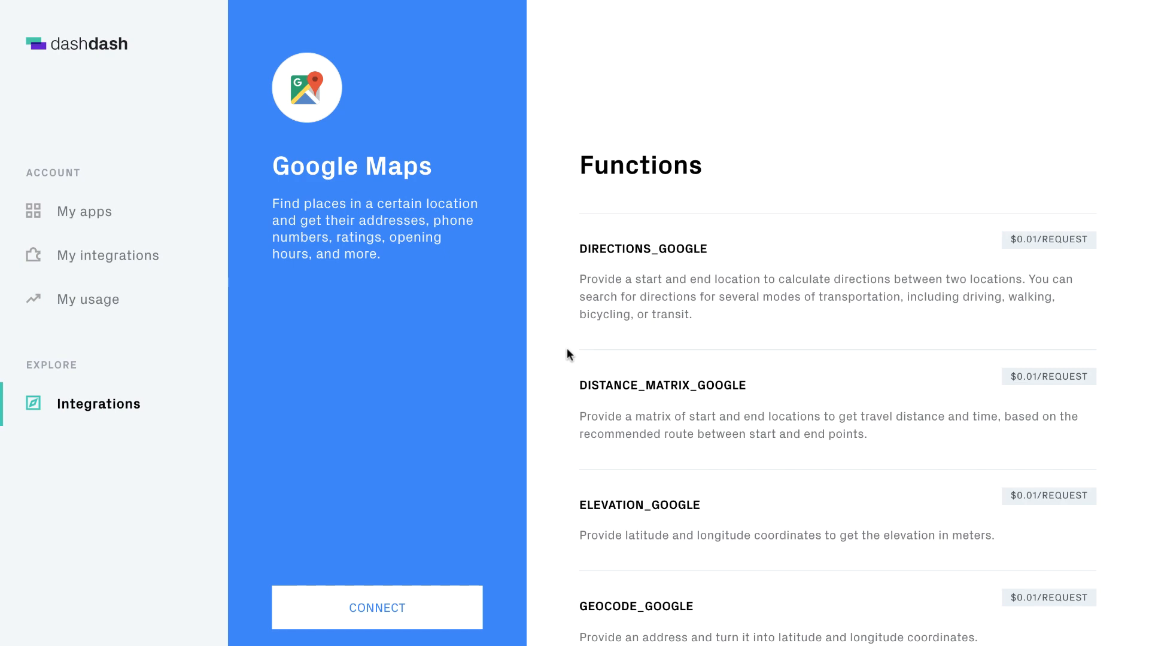
# Step: Scroll down through the Google Maps Functions overview list
pyautogui.scroll(-3, 568, 354)
pyautogui.scroll(-5, 1148, 603)
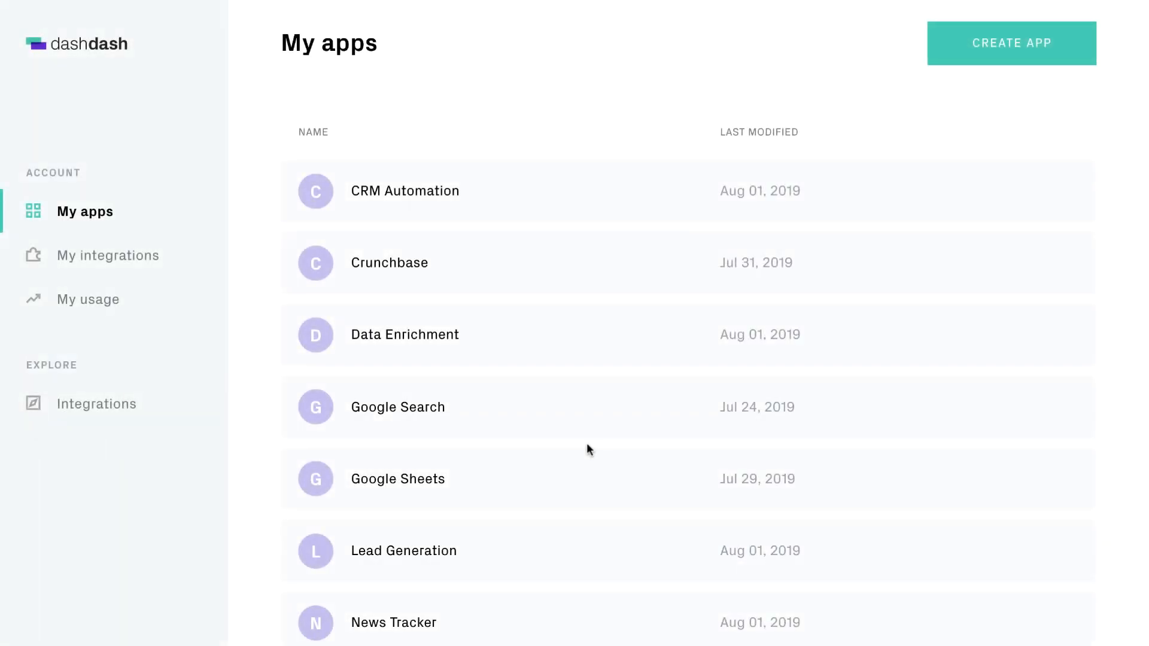
# Step: Open the Google Maps card under Integrations and connect it by pasting your own API key
pyautogui.click(97, 407)
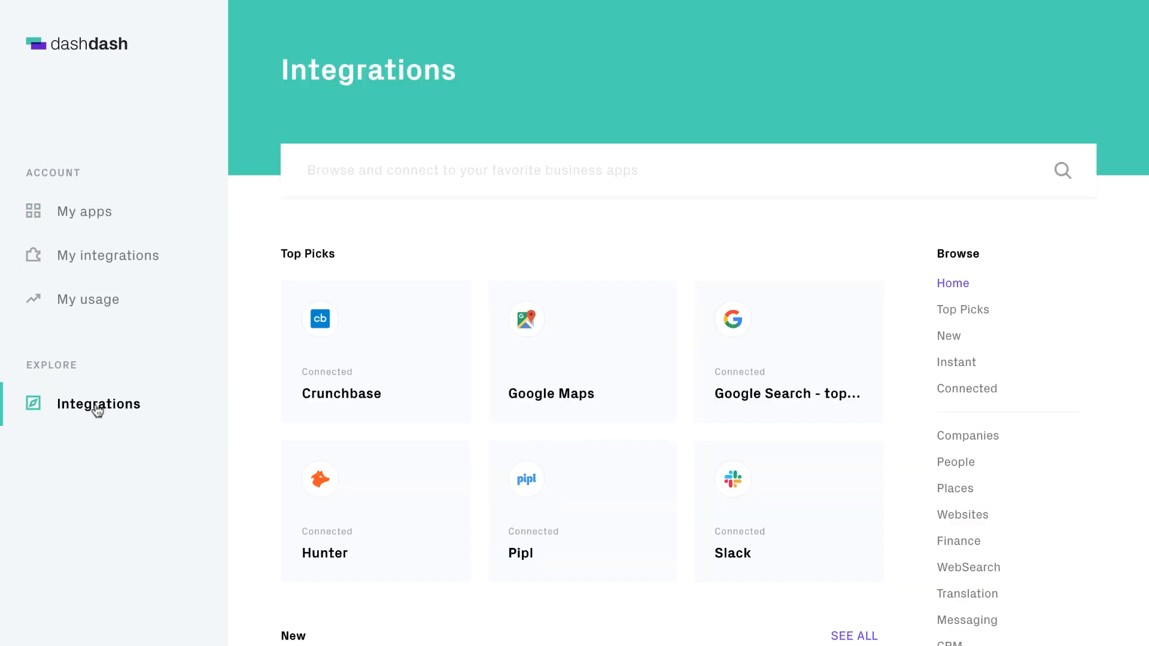
pyautogui.click(567, 350)
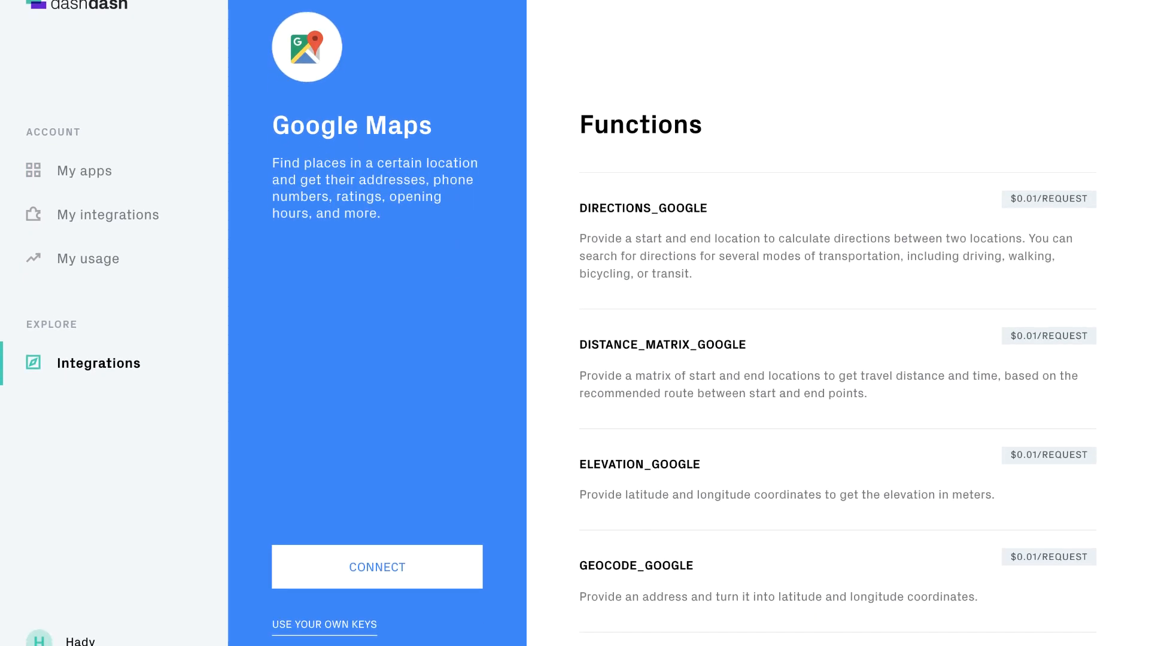
pyautogui.write('GHIJ')
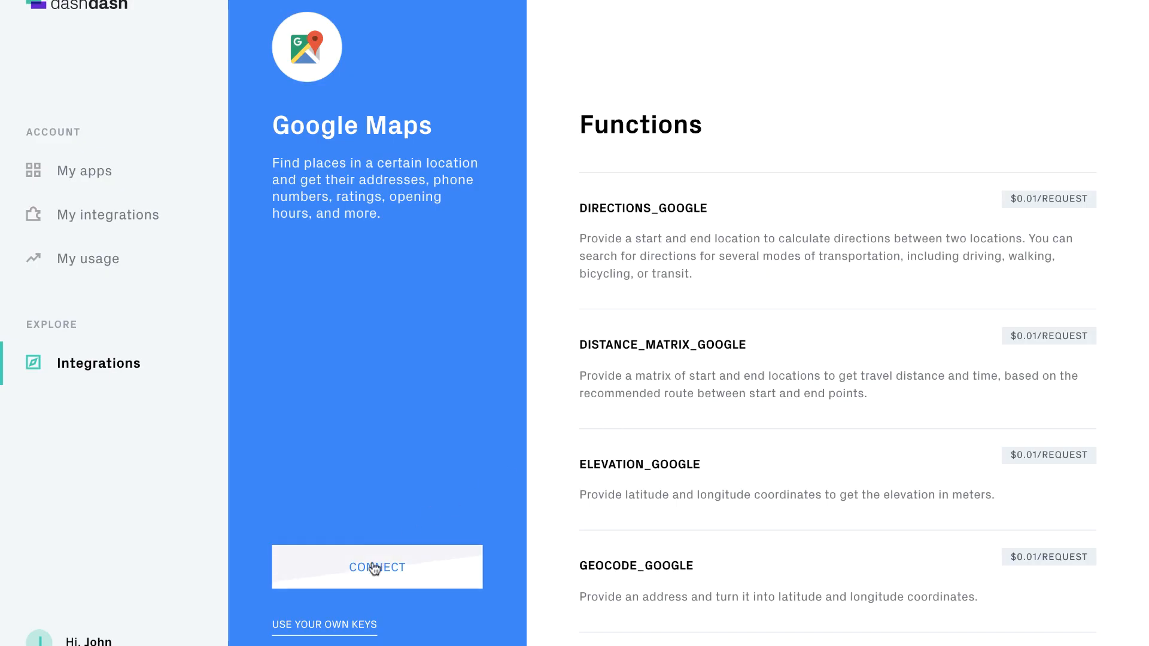
pyautogui.click(368, 565)
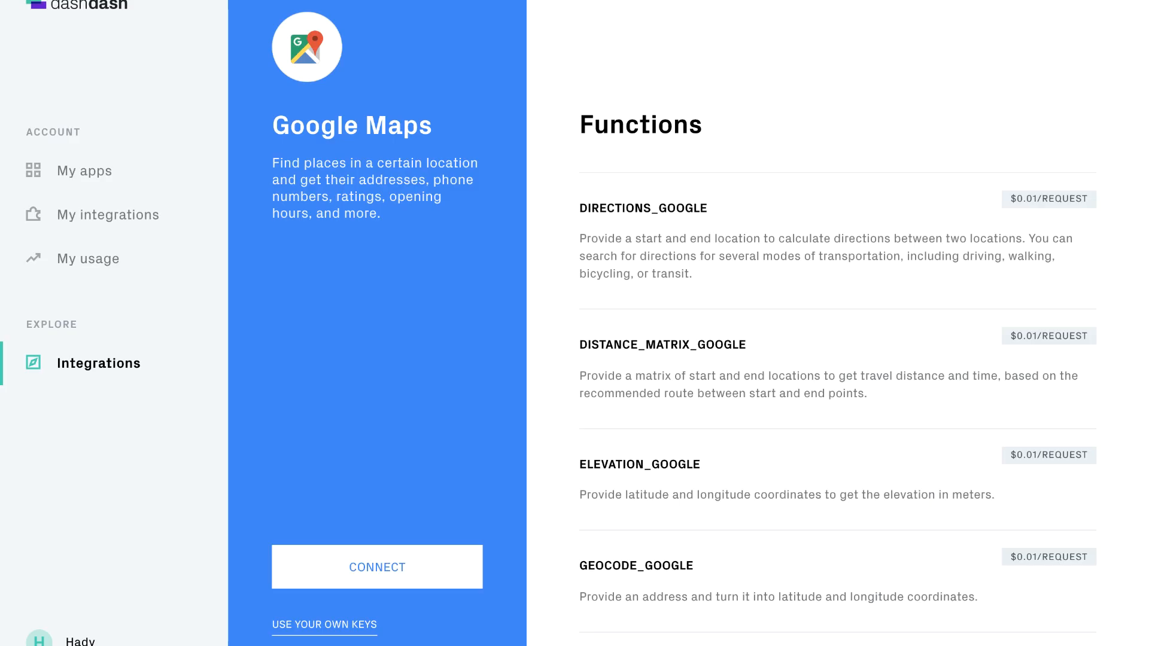
pyautogui.click(358, 636)
pyautogui.write('AbcdEfGHIJkL12opqrsTUvw3XyZabcde')
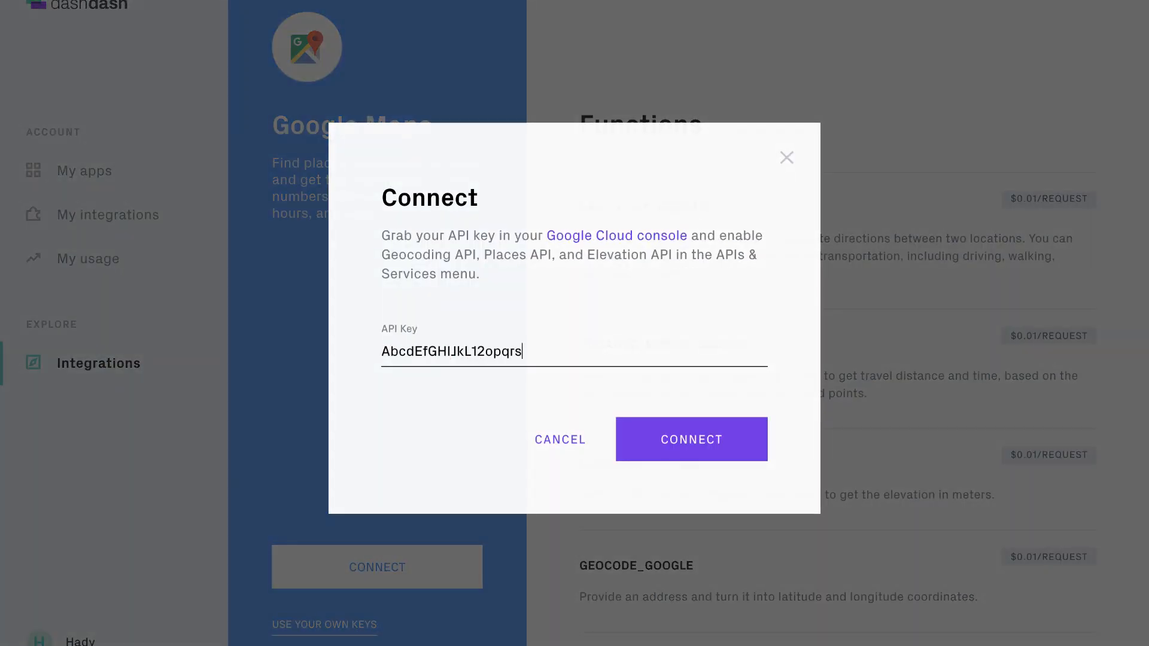
pyautogui.write('FgHIJKL')
pyautogui.click(694, 456)
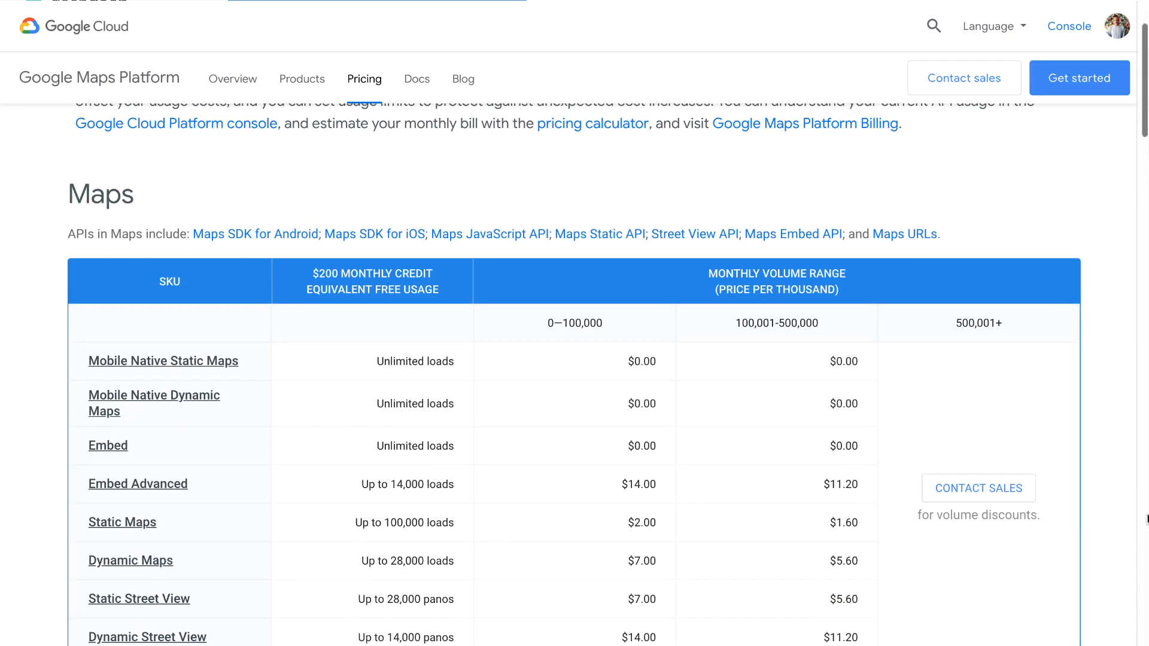
pyautogui.scroll(-5, 1146, 519)
pyautogui.scroll(-10, 1146, 520)
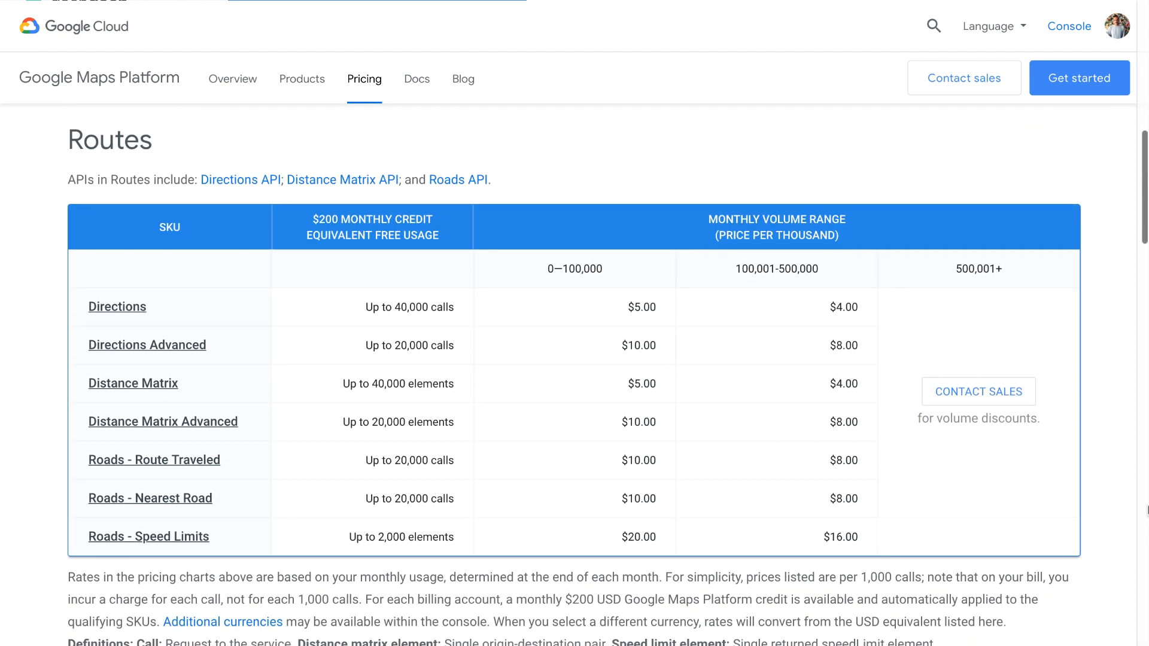
pyautogui.scroll(-3, 1146, 510)
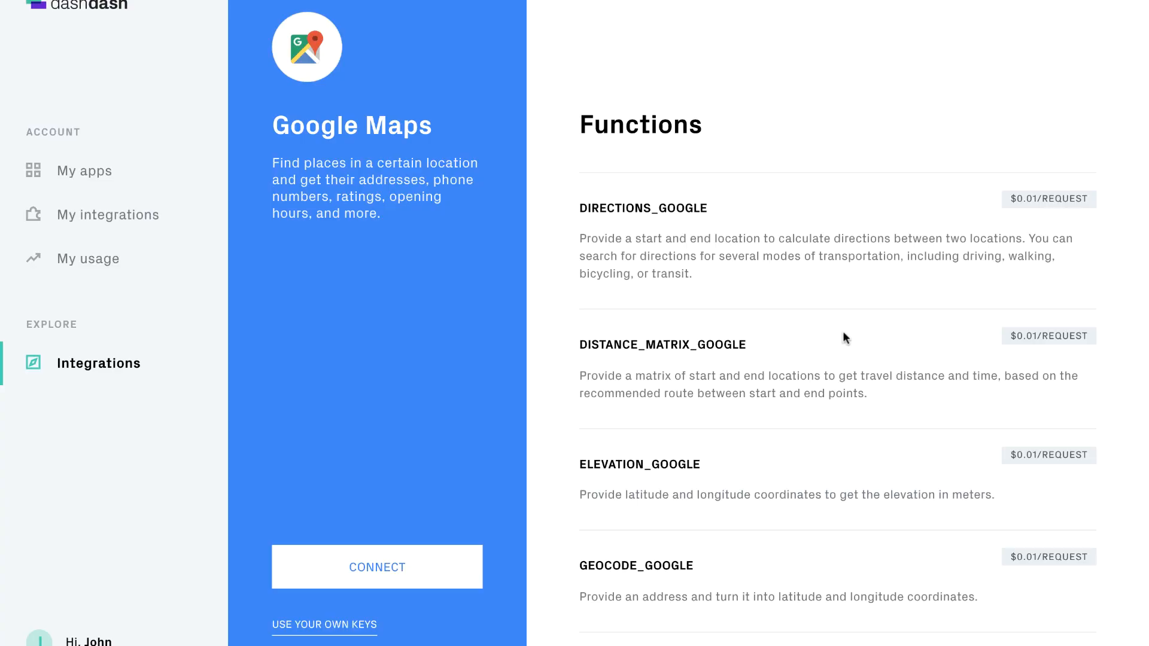
# Step: Start the Google Maps wallet connection, open the Add payment method form, and review the per-request prices
pyautogui.click(369, 567)
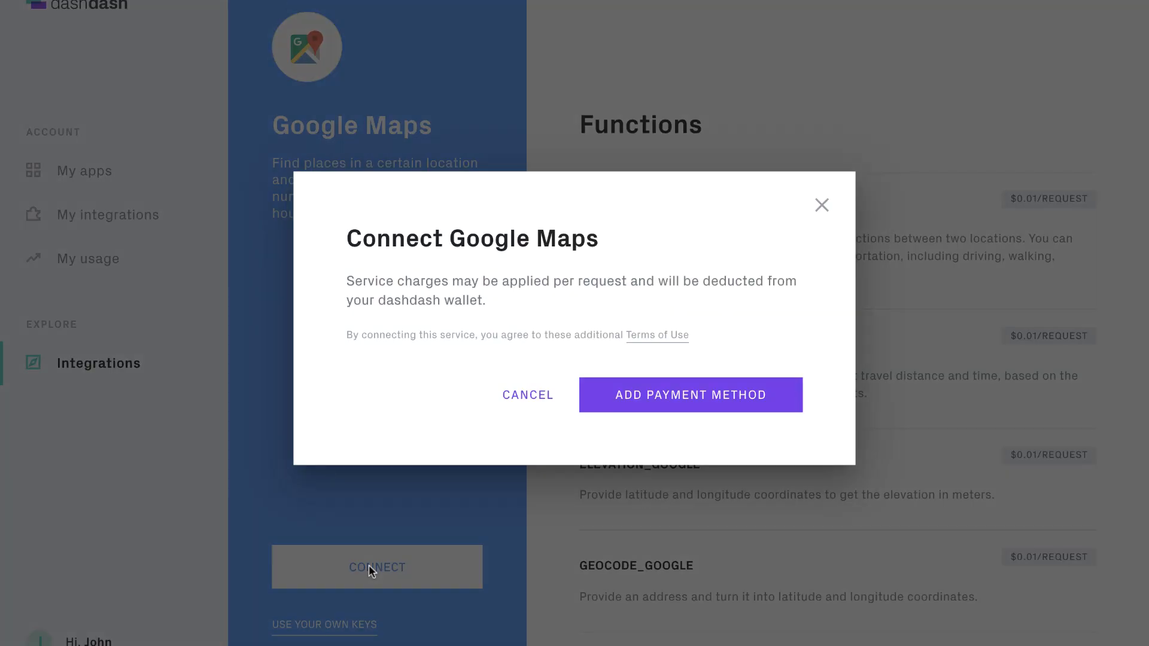
pyautogui.click(689, 397)
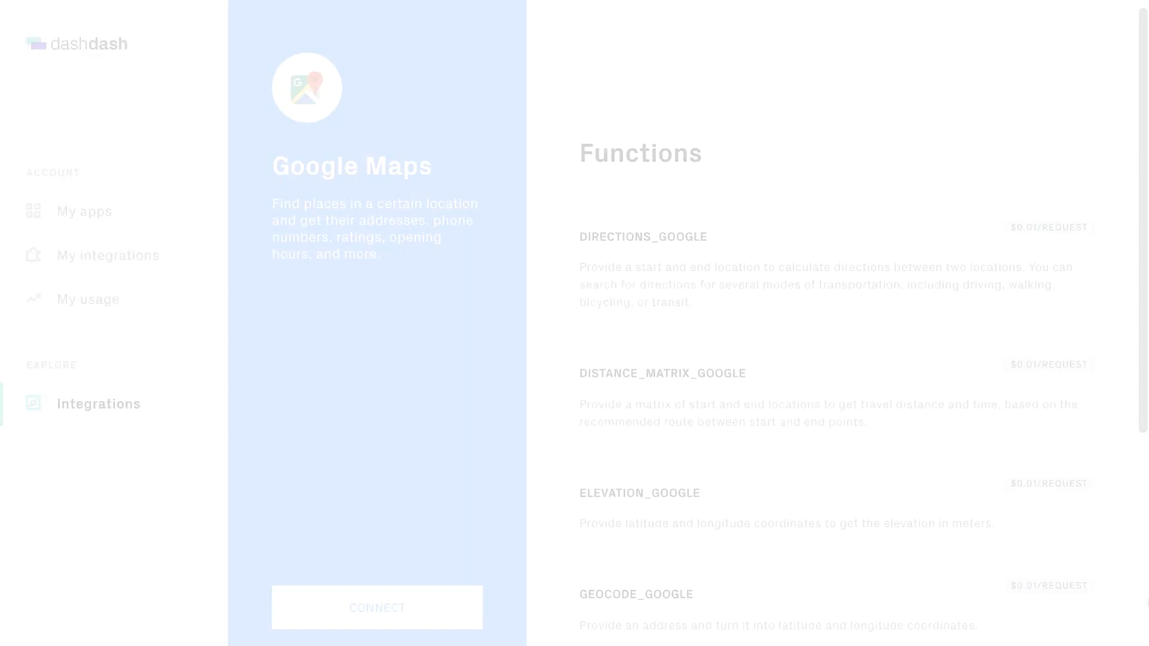
pyautogui.scroll(-3, 1148, 603)
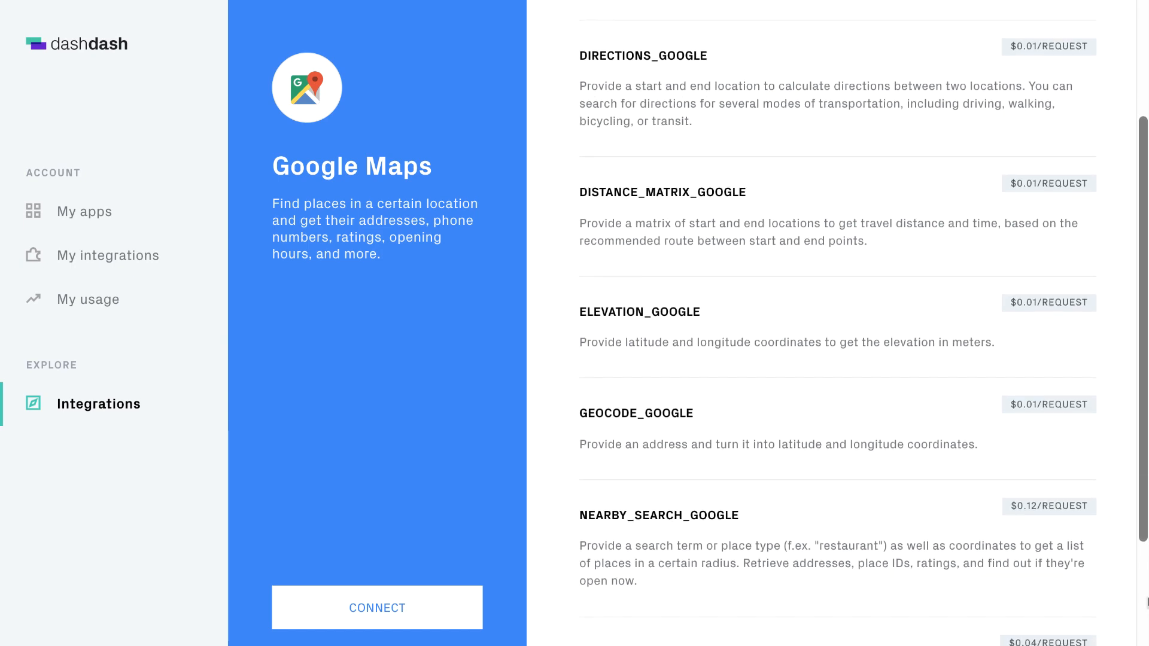
pyautogui.scroll(-4, 1147, 602)
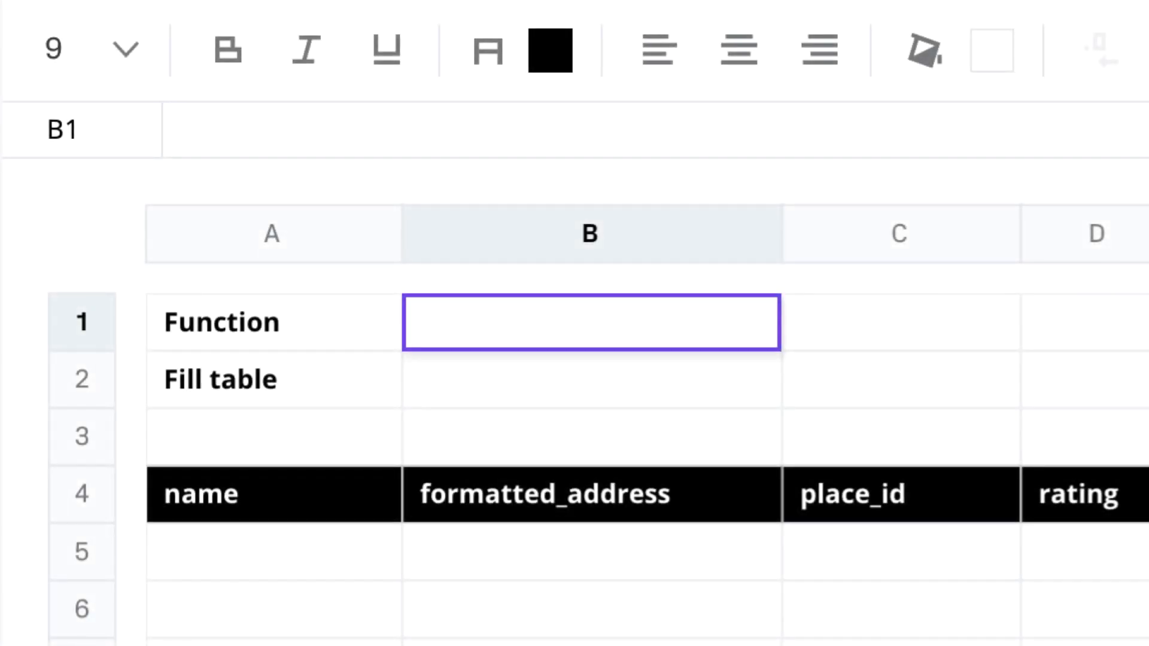
# Step: Enter =PLACE_SEARCH_GOOGLE("Thai London") in B1 to list Thai restaurants in London
pyautogui.write('=PLACE_SEARCH_')
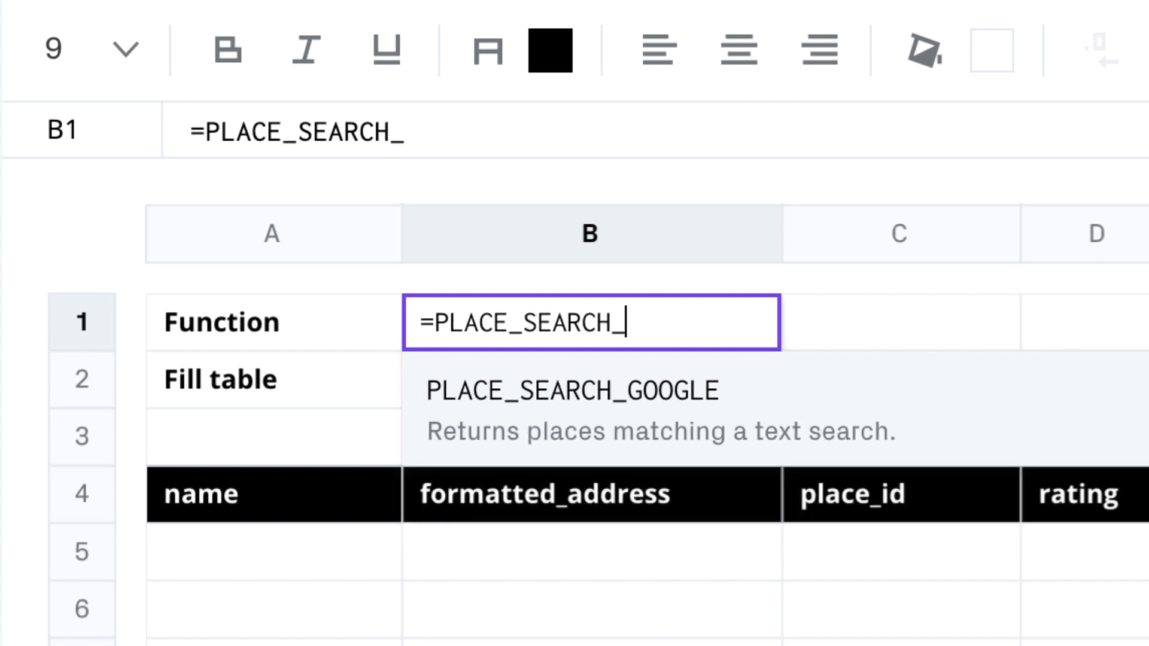
pyautogui.write('GOOGLE("Thai Lo')
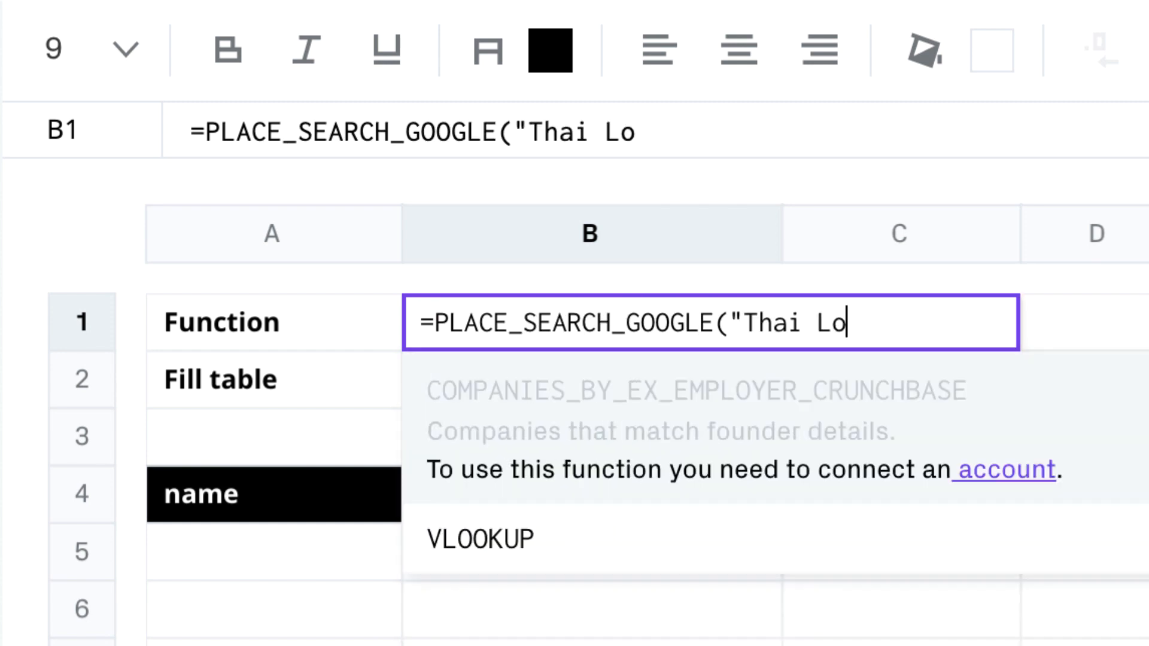
pyautogui.write('ndon")')
pyautogui.press('Return')
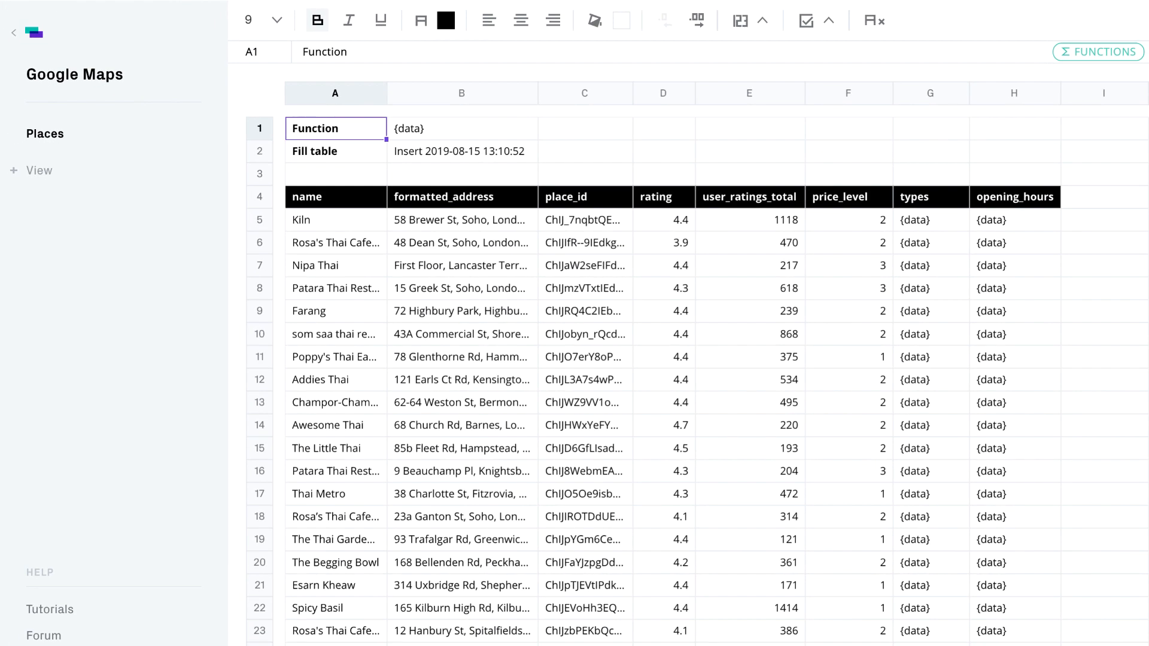
pyautogui.scroll(-10, 1106, 560)
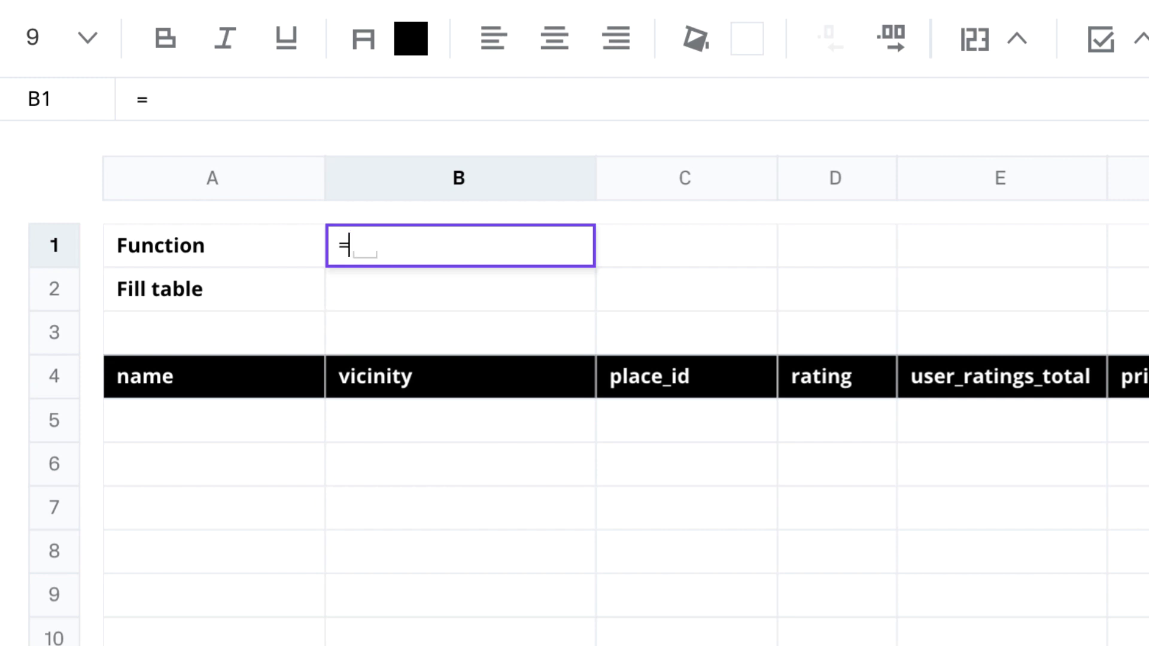
pyautogui.write('NEARBY_SEARCH_GOOG')
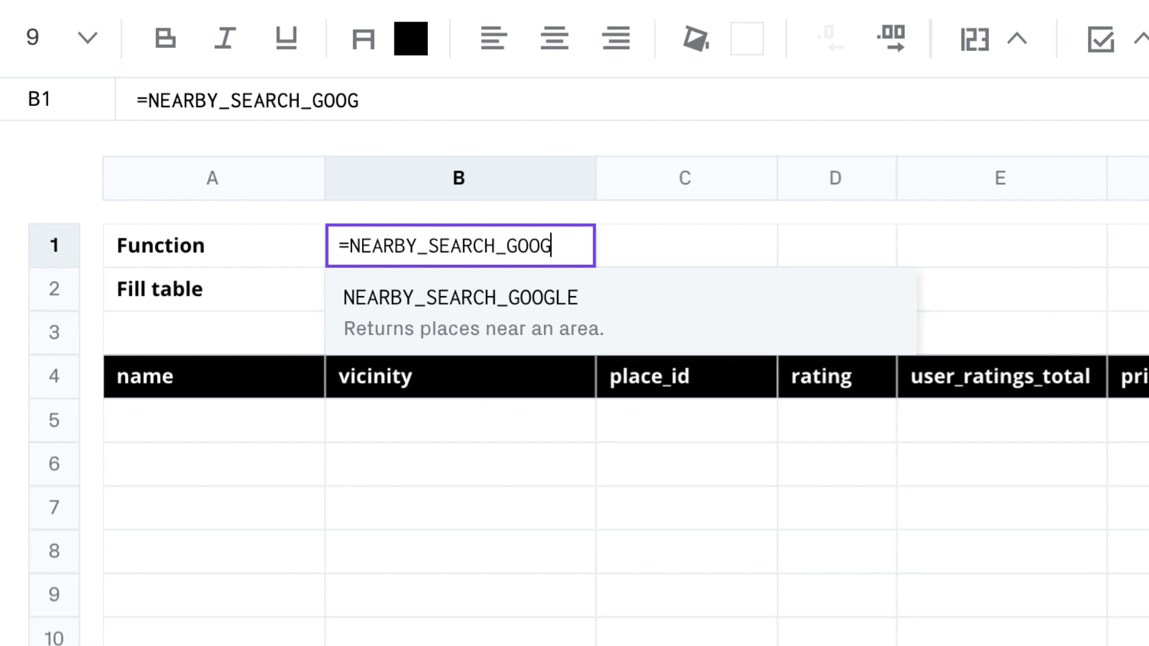
pyautogui.write('LE("52.533667","1')
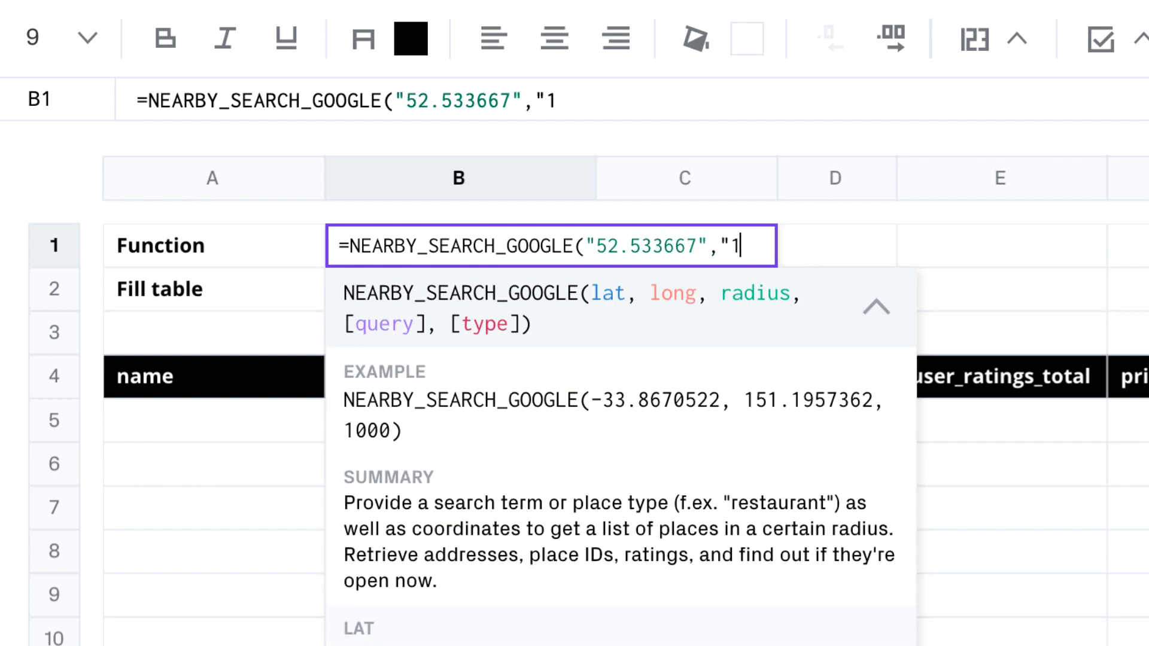
pyautogui.write('3.4081401",10')
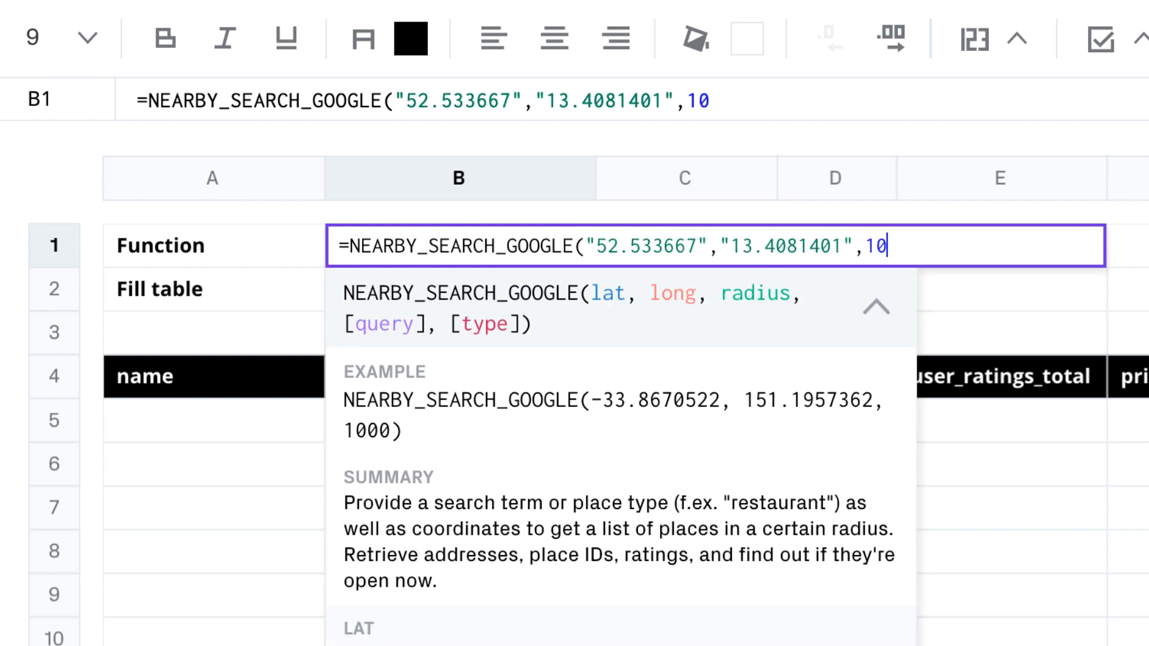
pyautogui.write('00)')
pyautogui.click(214, 246)
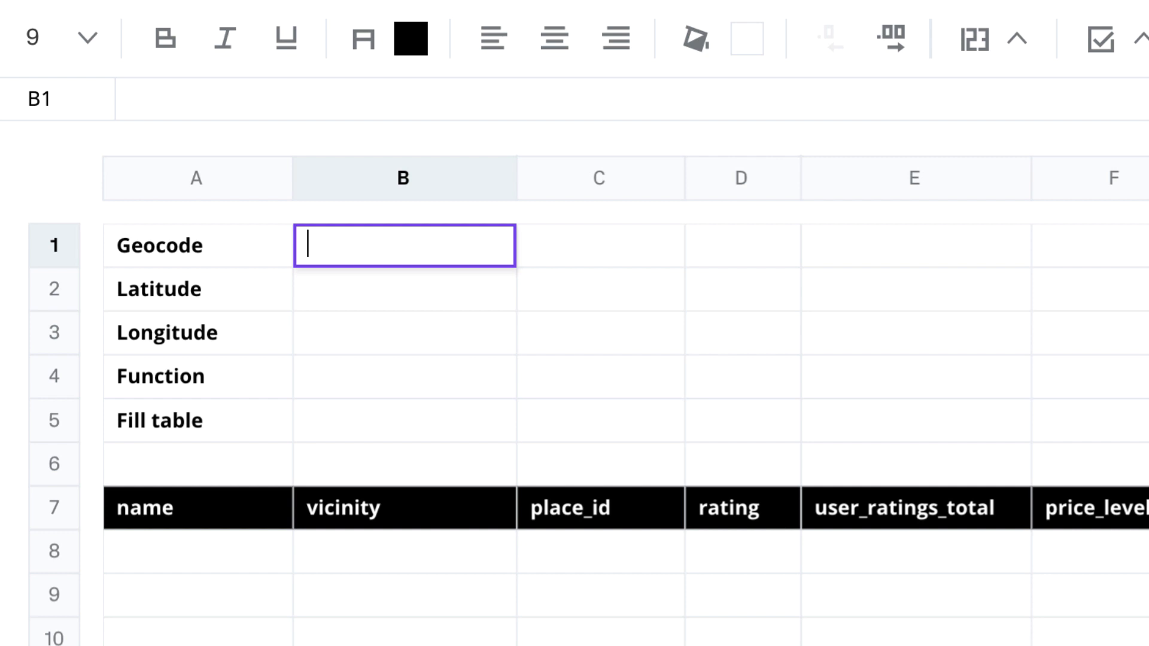
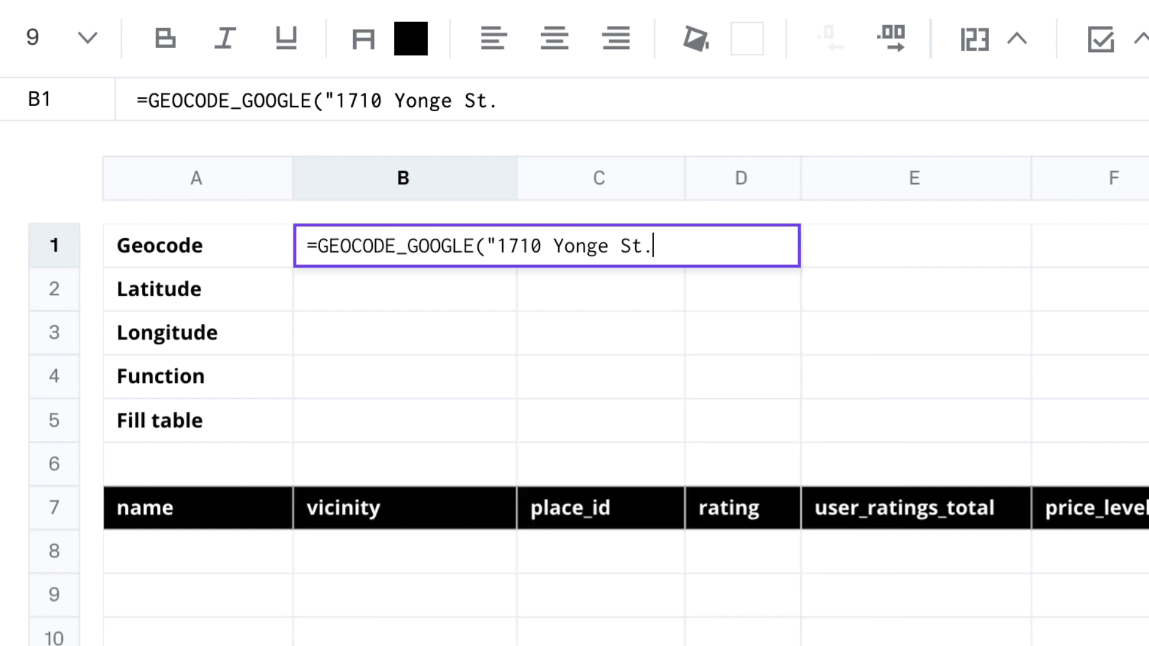
pyautogui.write('",true)')
pyautogui.press('Return')
# Step: Pull the geocoded latitude into B2 and point the nearby search at B2,B3
pyautogui.click(344, 246)
pyautogui.click(358, 387)
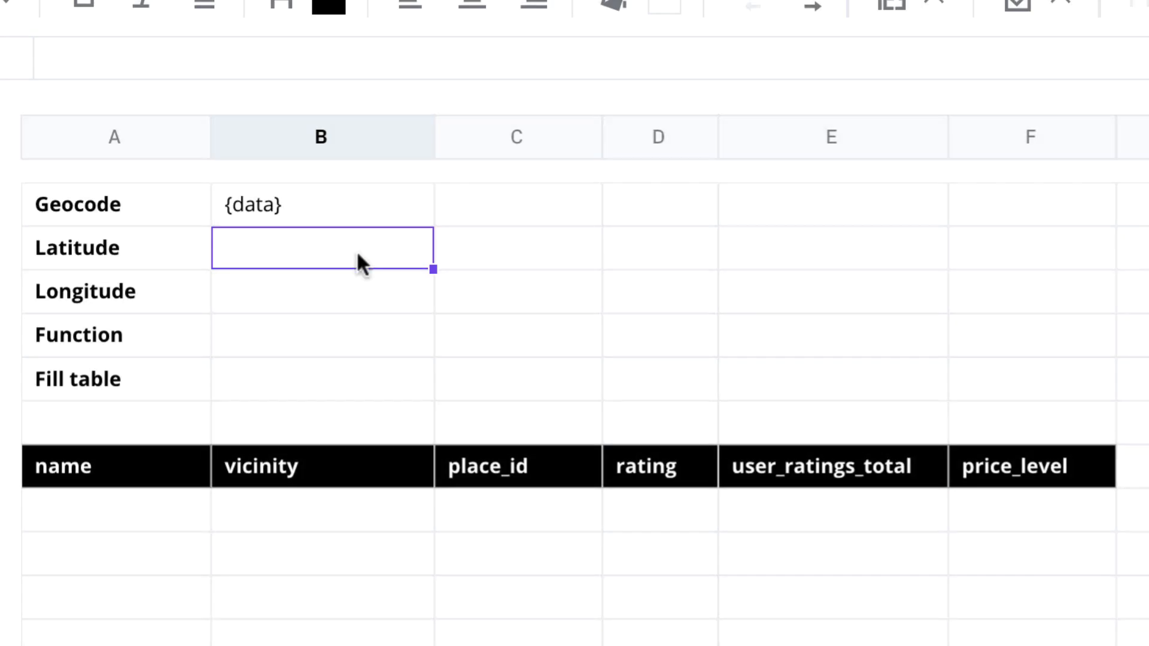
pyautogui.click(407, 204)
pyautogui.click(335, 385)
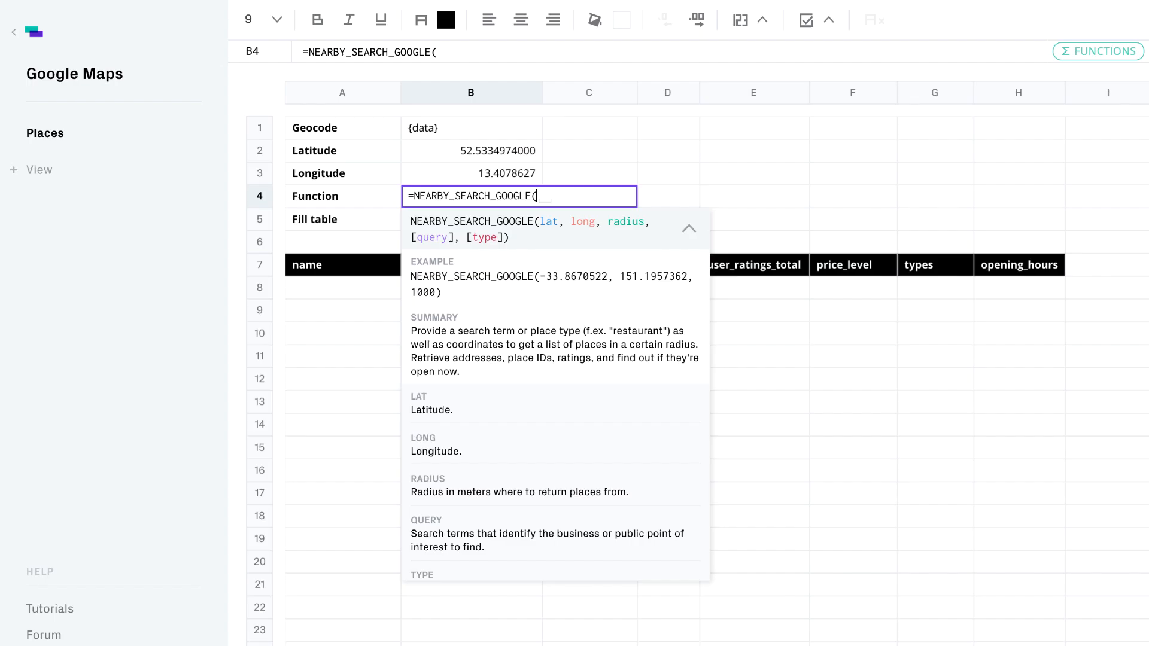
pyautogui.write('B2,B3,1000)')
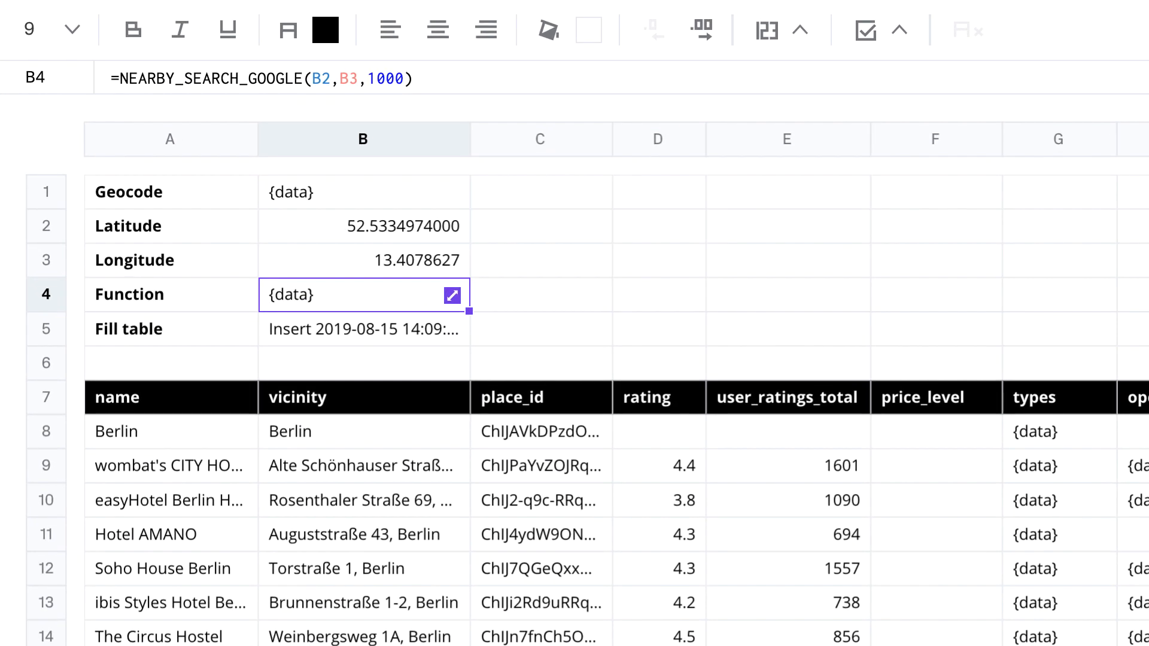
# Step: Add a "german" argument to the B4 nearby search and rerun it
pyautogui.press('Return')
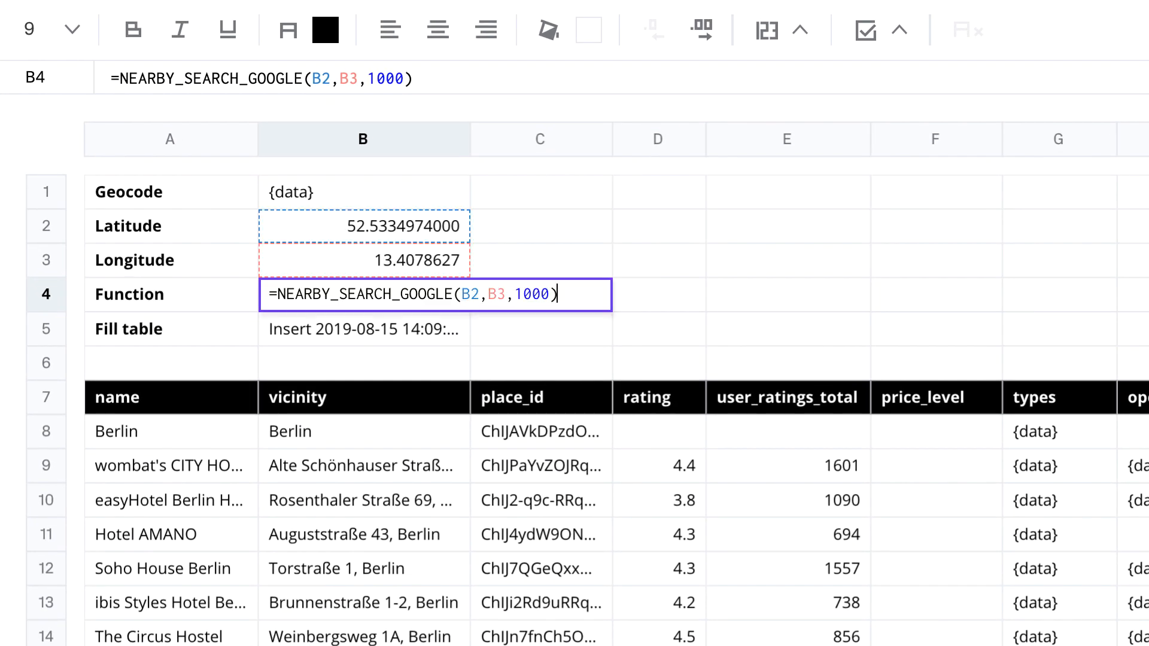
pyautogui.press('BackSpace')
pyautogui.write(',"german")')
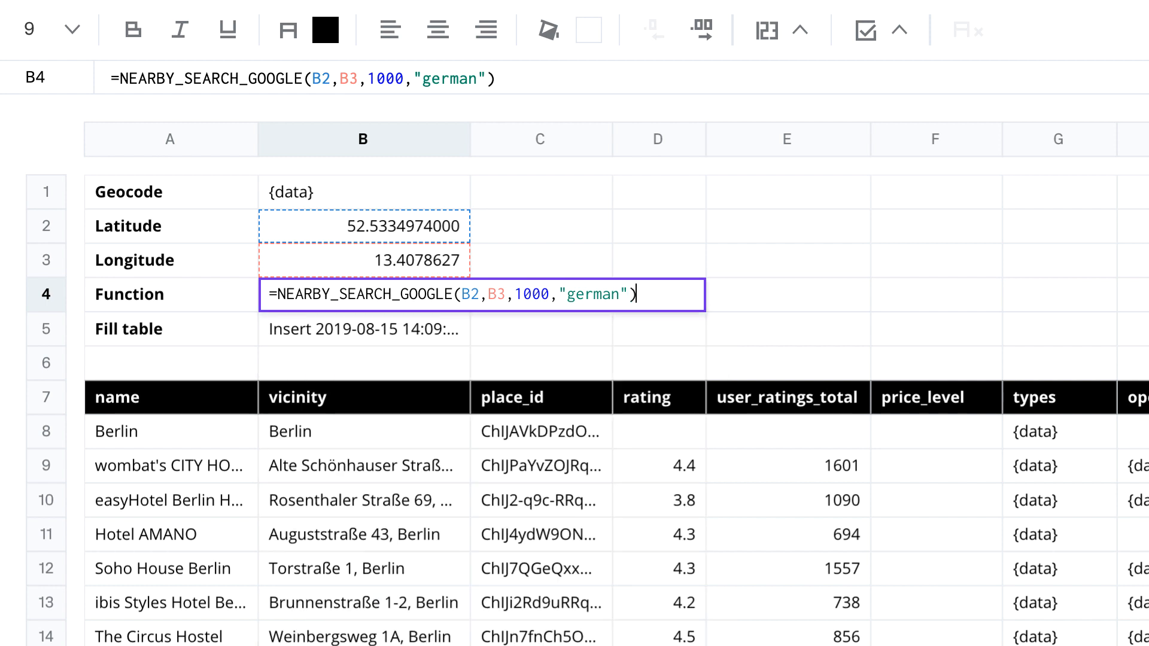
pyautogui.press('Return')
# Step: Edit B4 again to add a "restaurant" type argument to the nearby search
pyautogui.press('Up')
pyautogui.press('Return')
pyautogui.press('BackSpace')
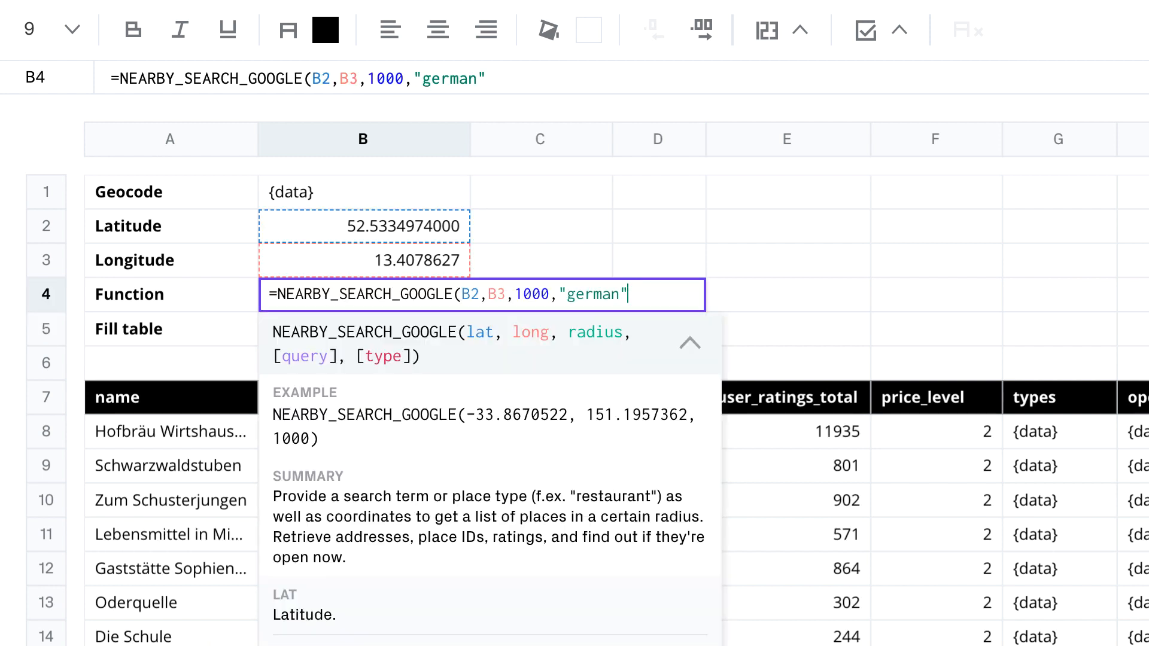
pyautogui.write(',"restaurant")')
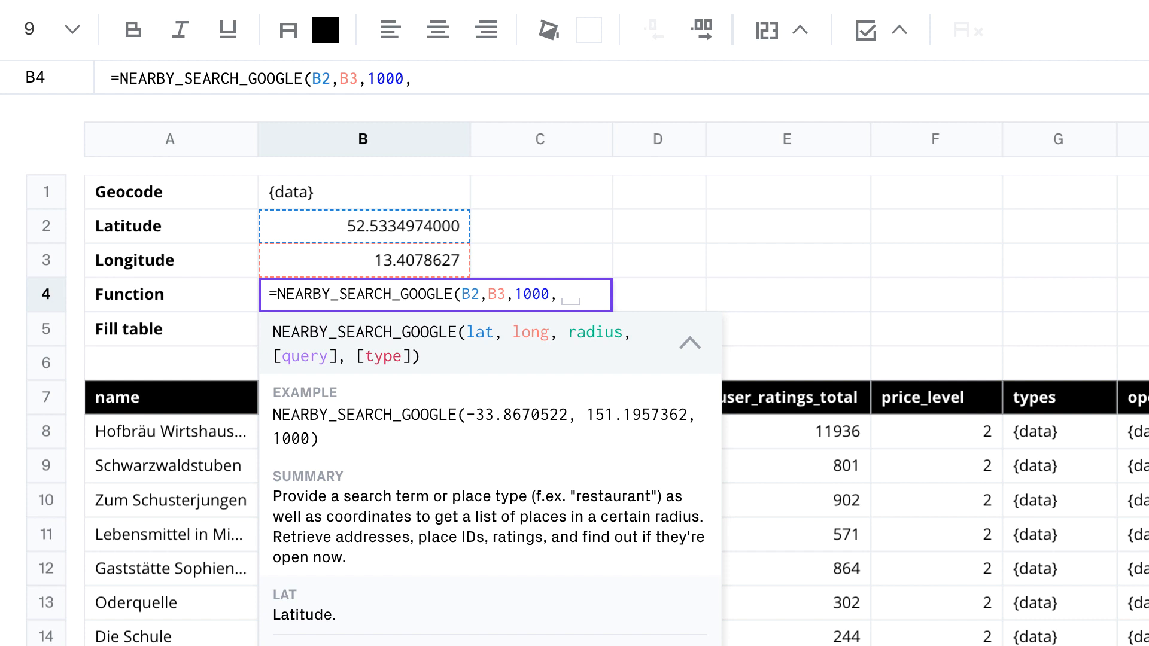
pyautogui.write(',"restaurant")')
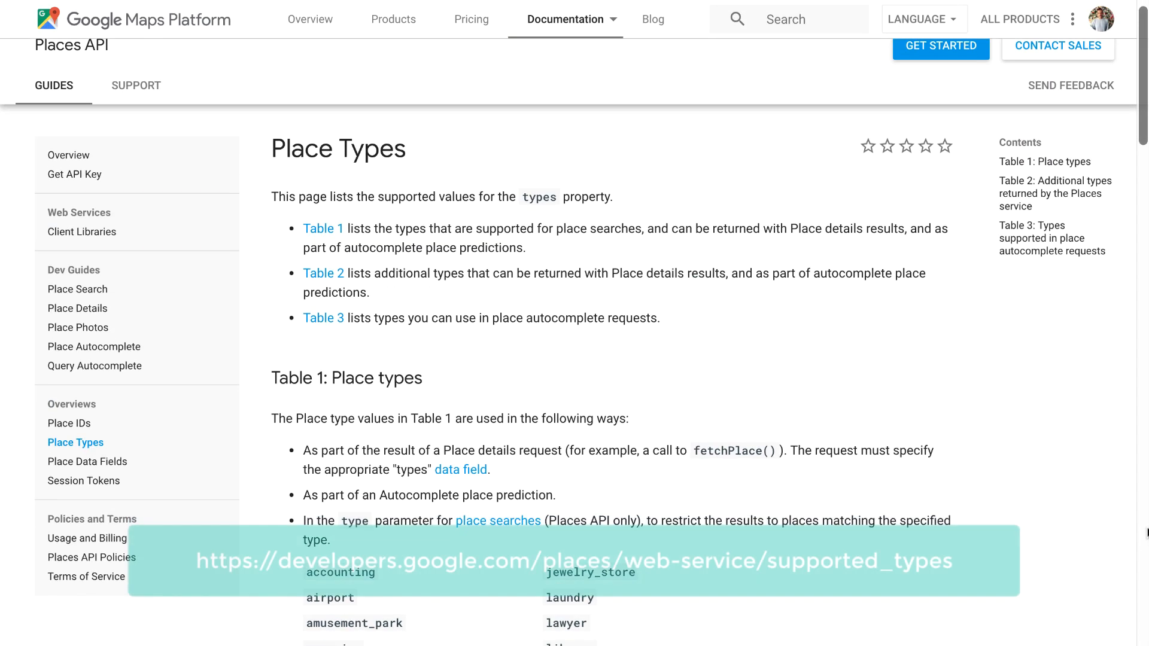
# Step: Scroll through the Google Maps Platform list of supported place types
pyautogui.scroll(-3, 1147, 532)
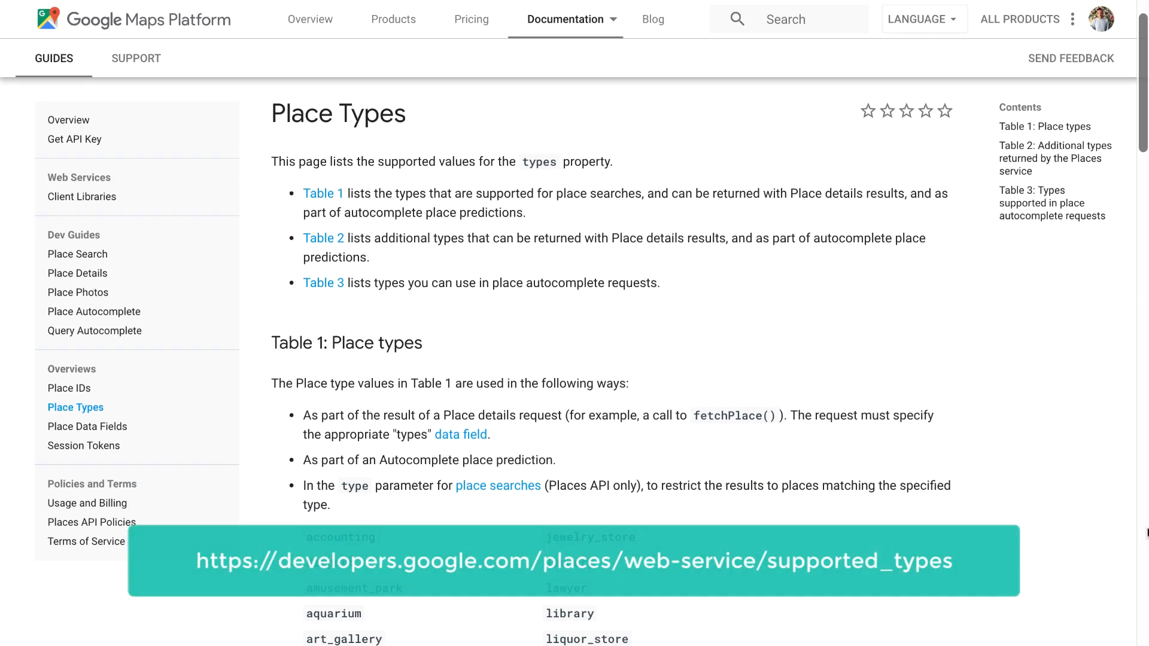
pyautogui.scroll(-3, 1147, 532)
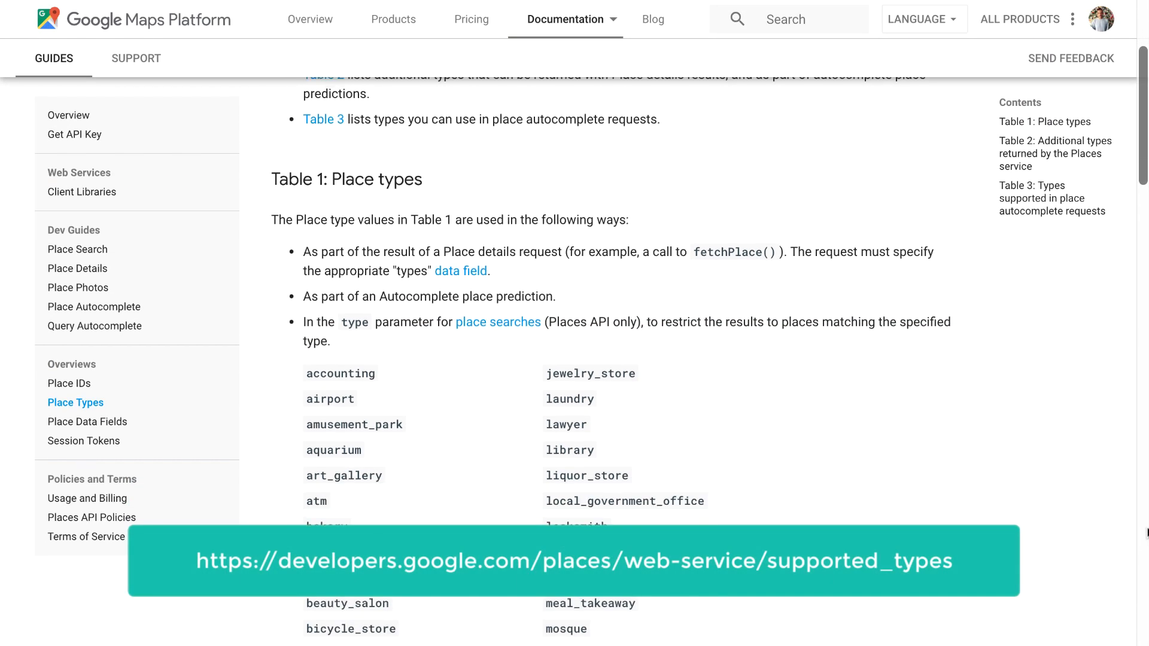
pyautogui.scroll(-3, 1147, 532)
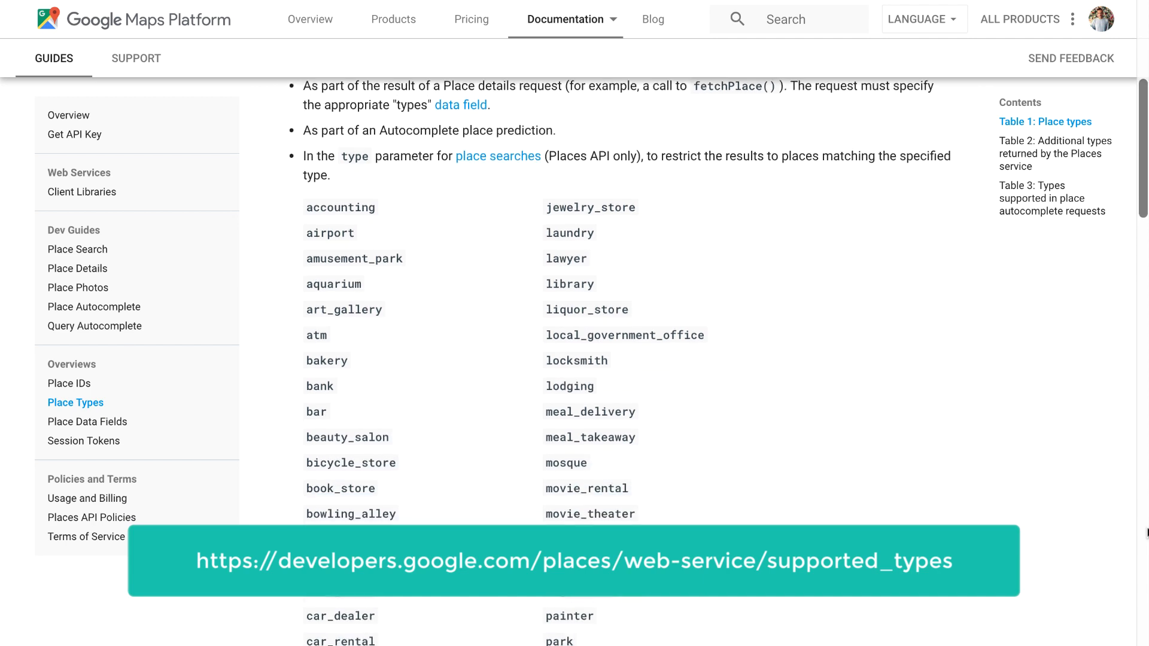
pyautogui.scroll(-2, 1147, 533)
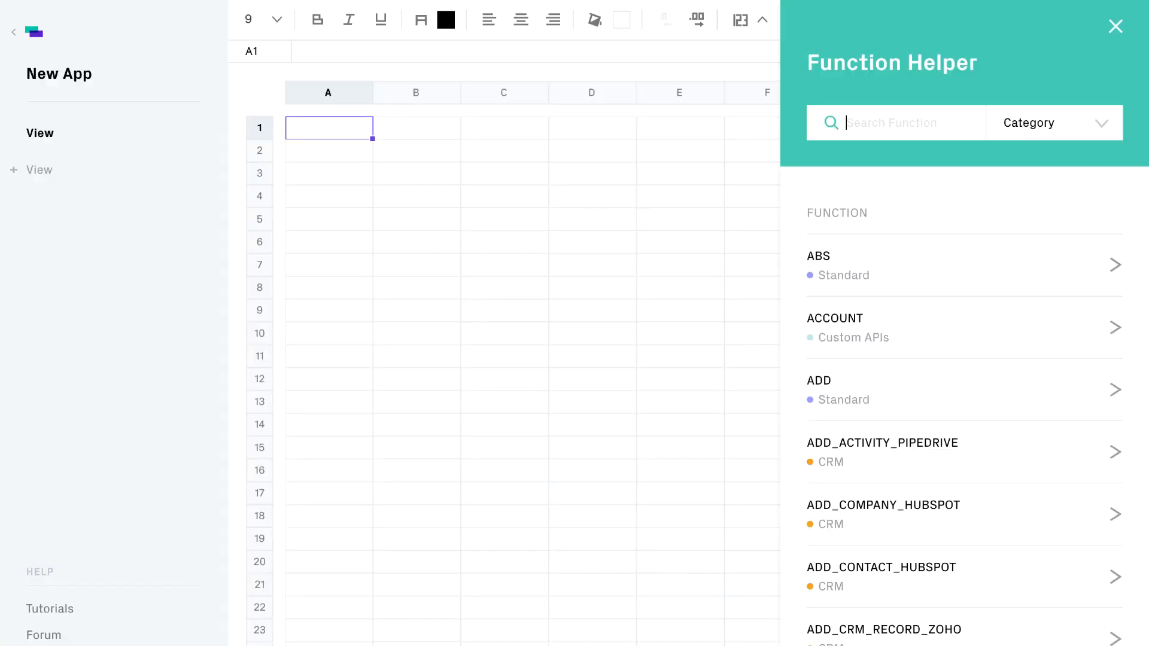
# Step: Look up NEARBY_SEARCH_GOOGLE in the Function Helper and read its documentation
pyautogui.write('NEARBY')
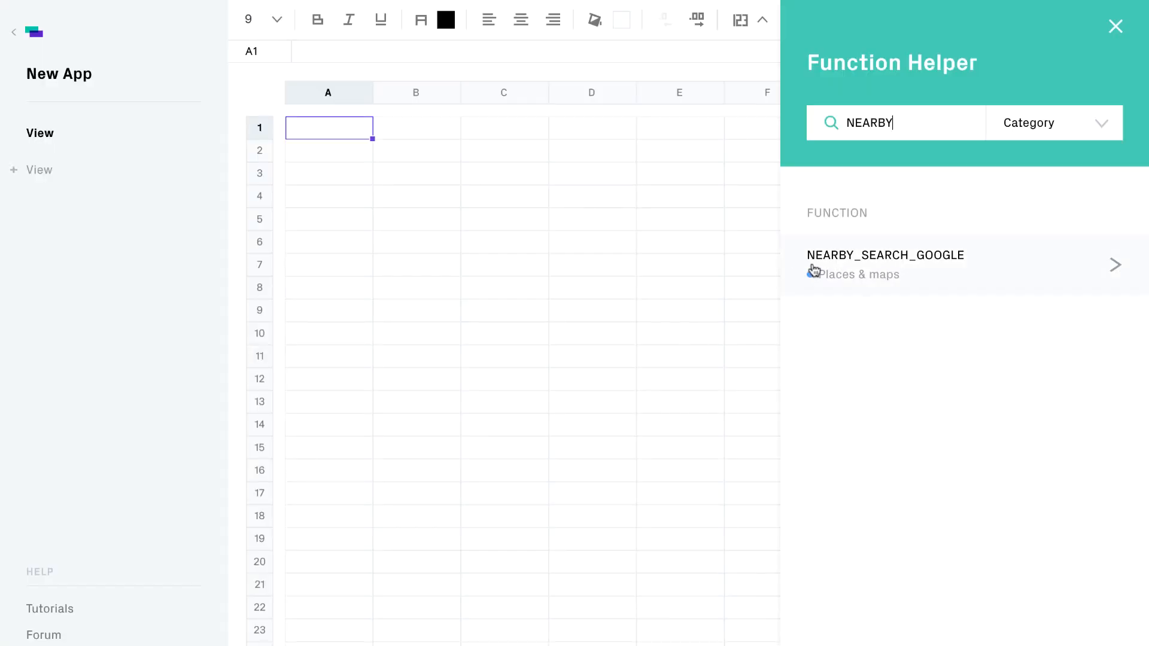
pyautogui.click(871, 267)
pyautogui.scroll(-4, 869, 261)
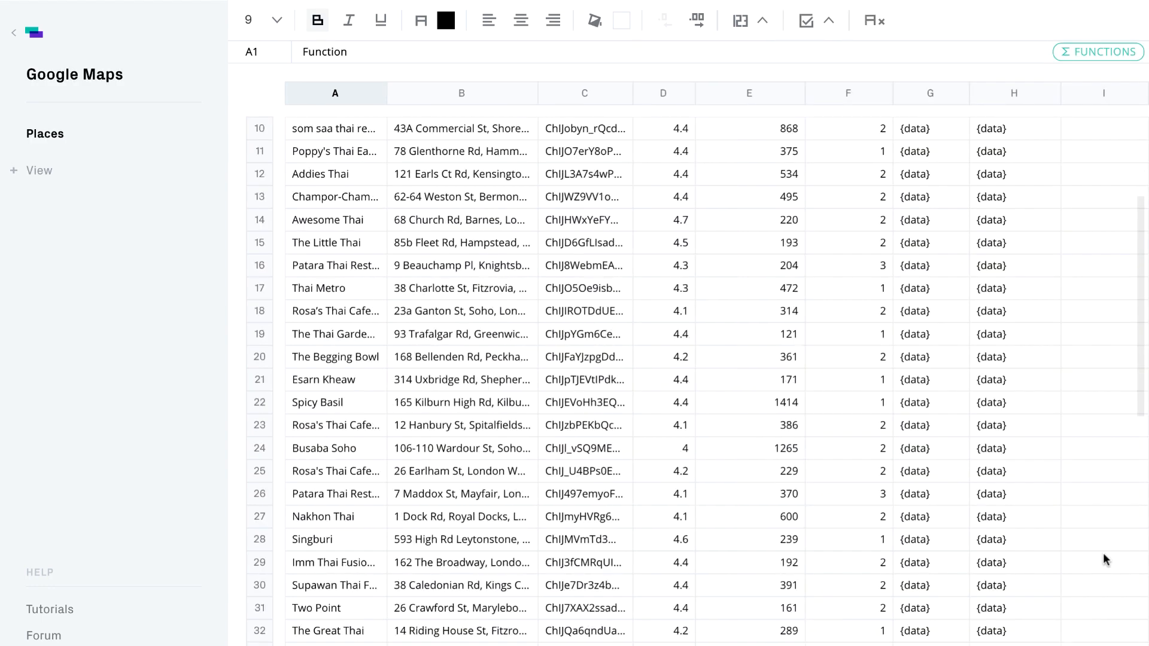
pyautogui.scroll(-5, 1104, 551)
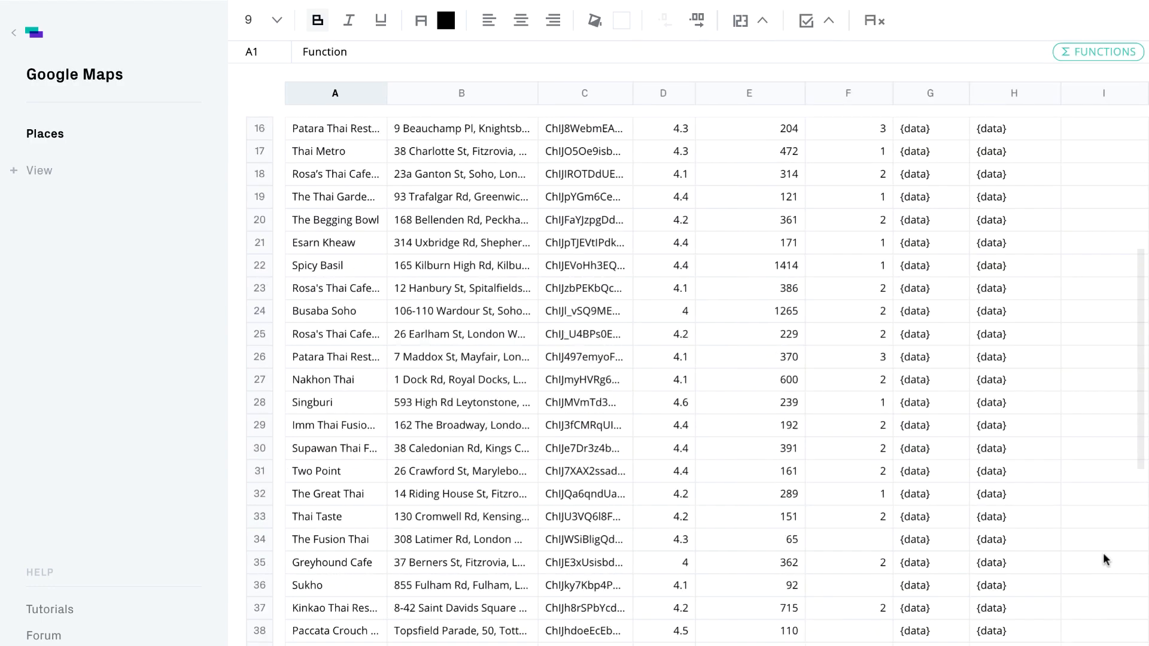
pyautogui.scroll(-5, 1104, 551)
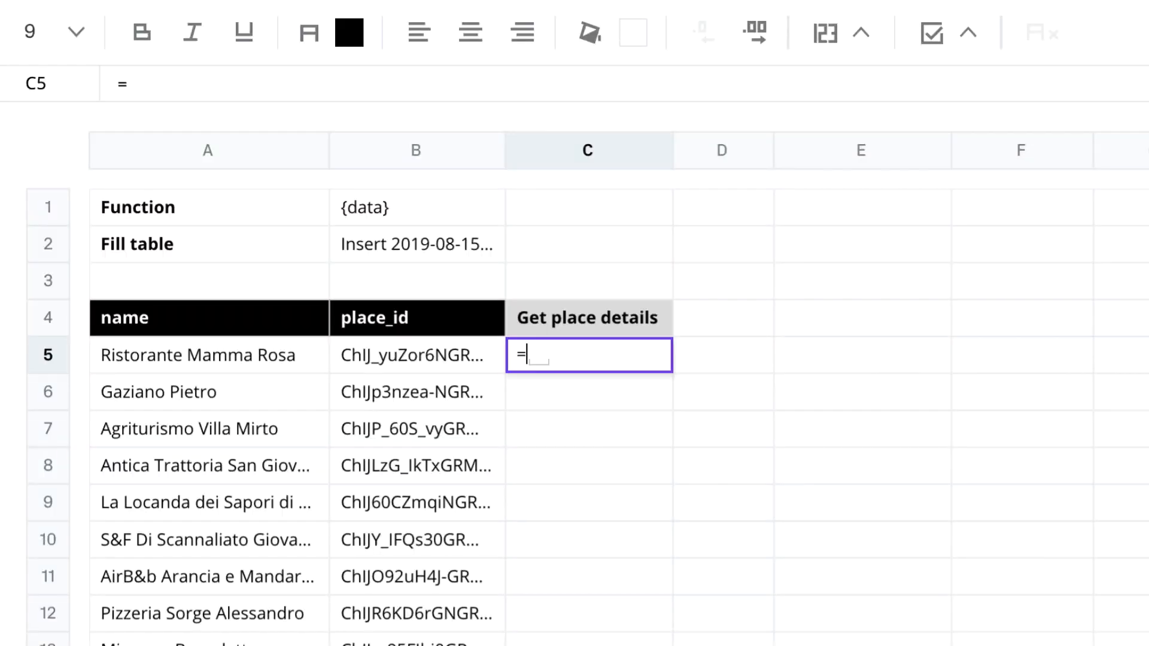
# Step: Enter =PLACE_DETAIL_GOOGLE(B5) in C5, then collapse address_components, opening_hours and photos in its JSON viewer
pyautogui.write('PLACE_DETAI')
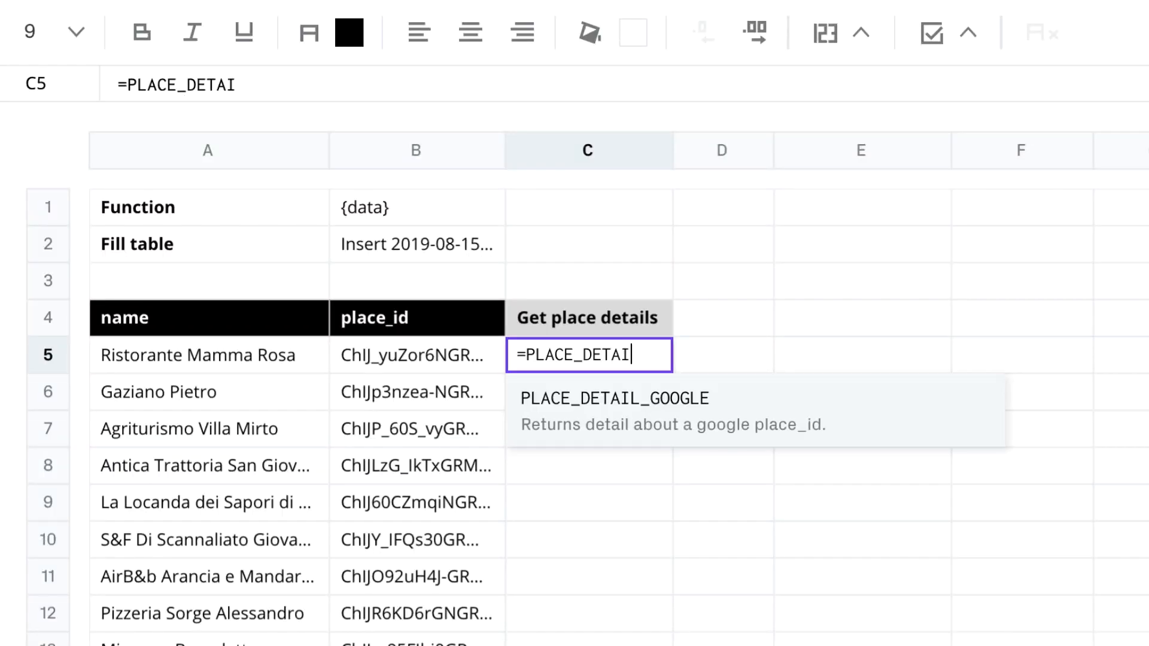
pyautogui.write('L_GOOGLE(')
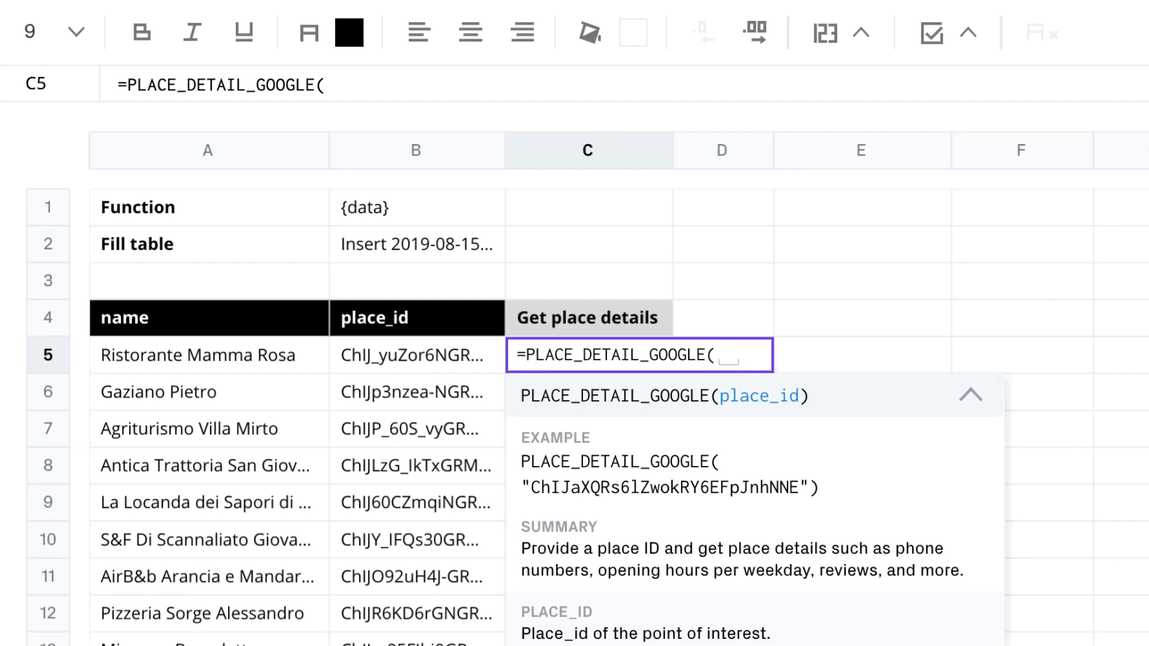
pyautogui.write('B5)')
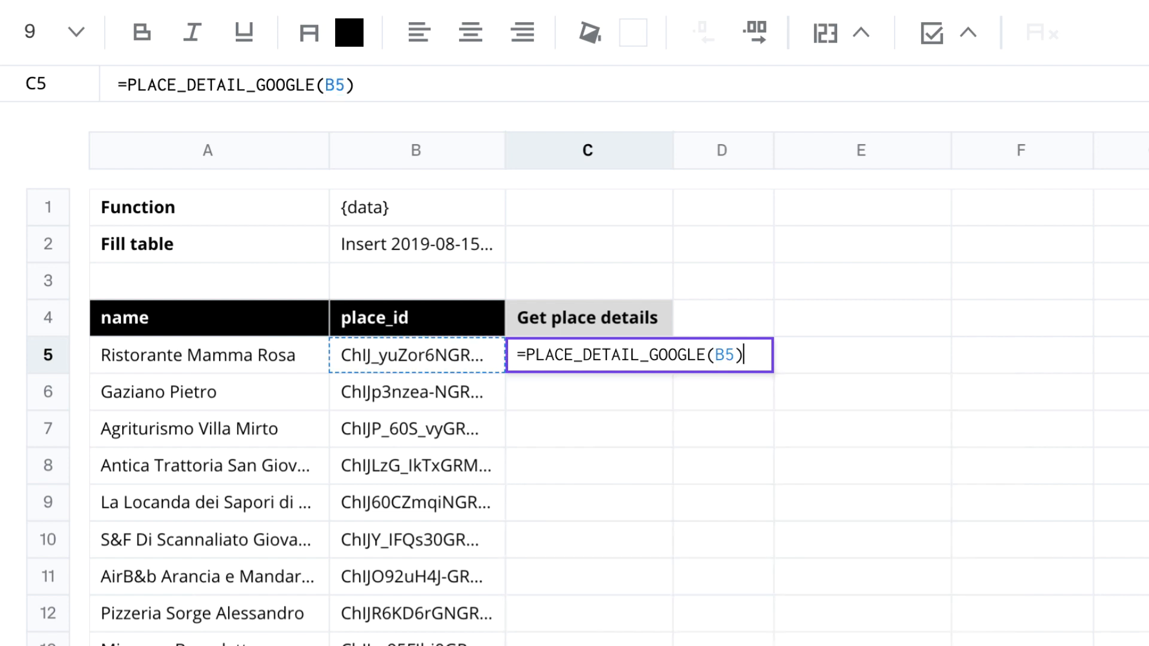
pyautogui.press('Return')
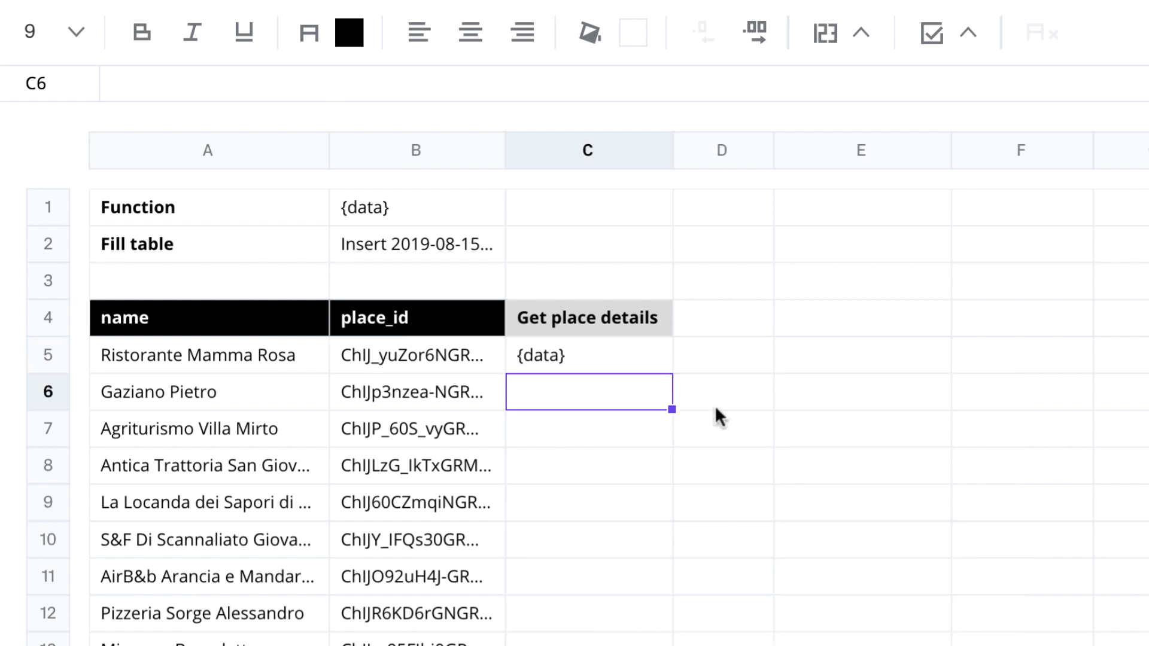
pyautogui.click(656, 357)
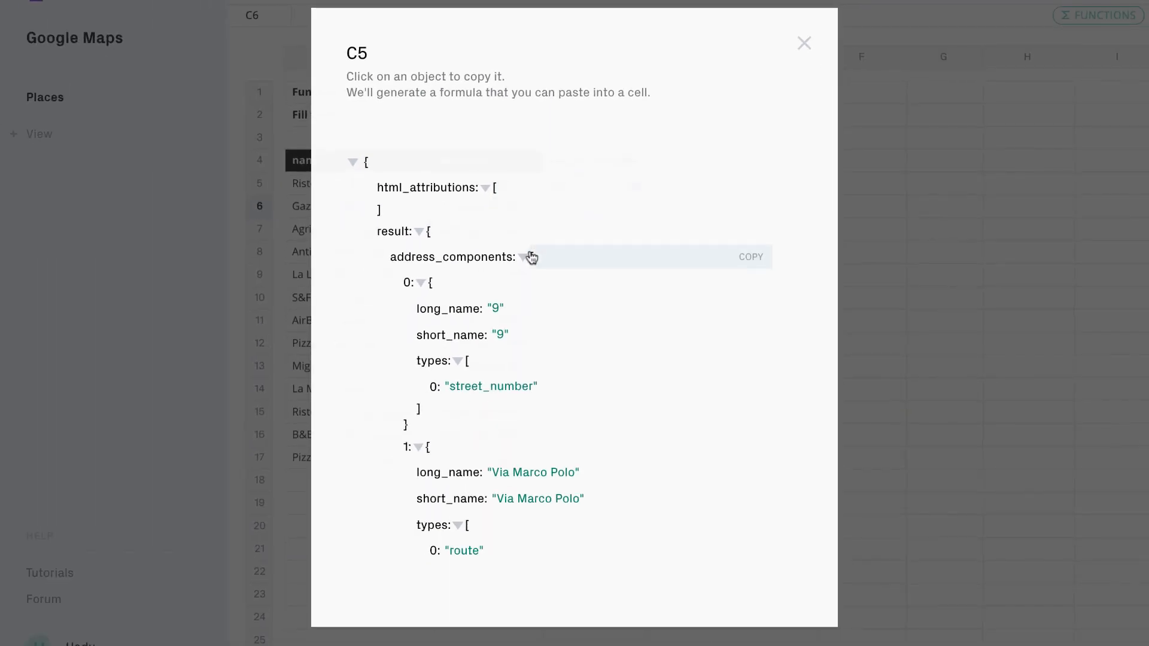
pyautogui.click(531, 257)
pyautogui.scroll(-1, 372, 429)
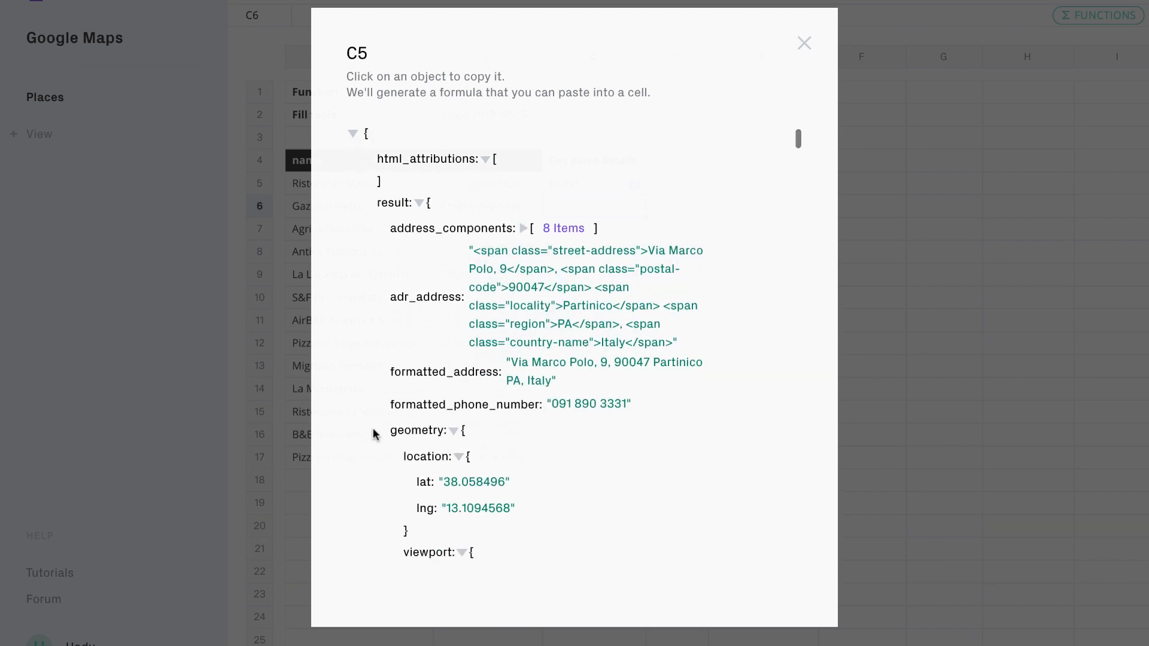
pyautogui.scroll(-6, 372, 429)
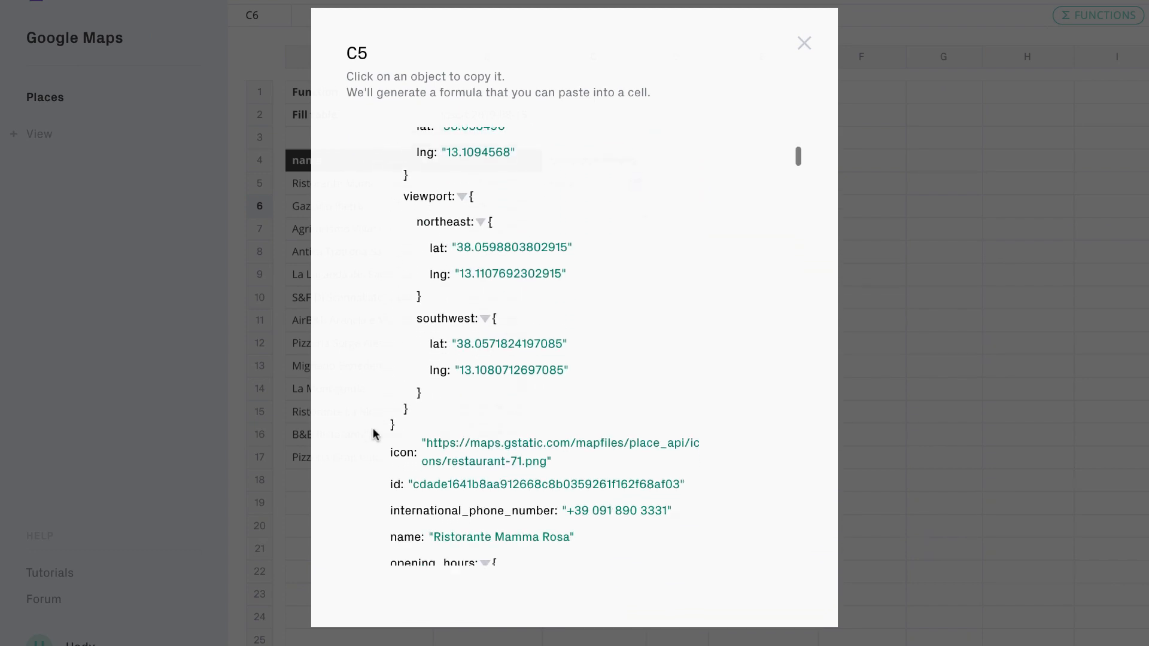
pyautogui.scroll(-5, 373, 429)
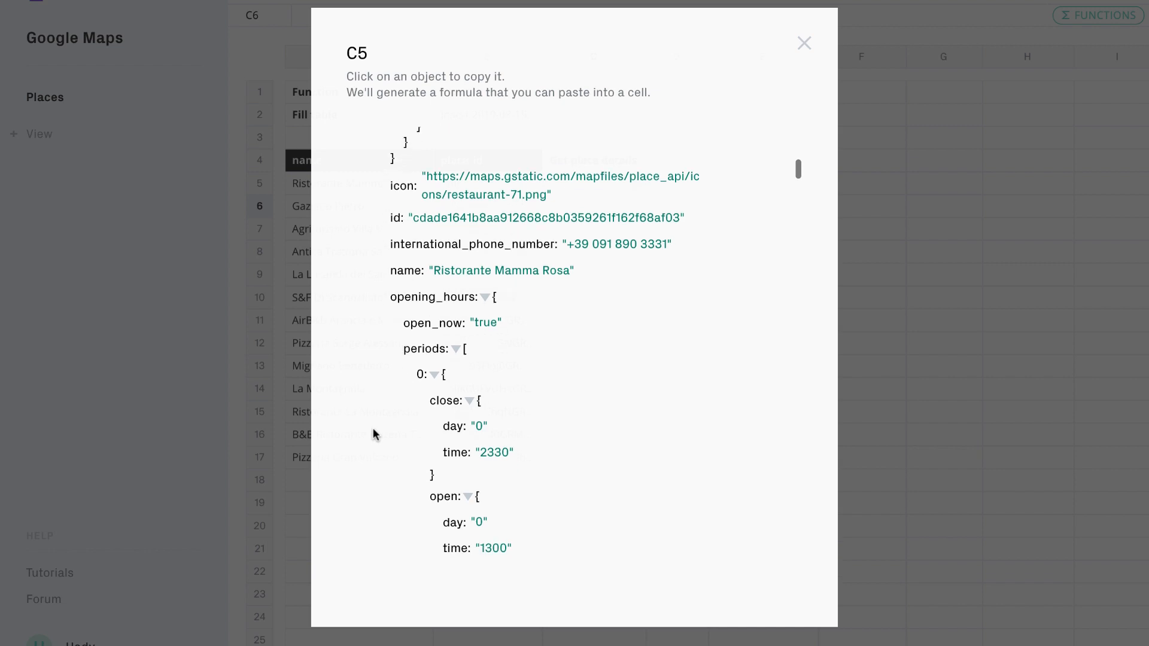
pyautogui.click(485, 298)
pyautogui.click(440, 324)
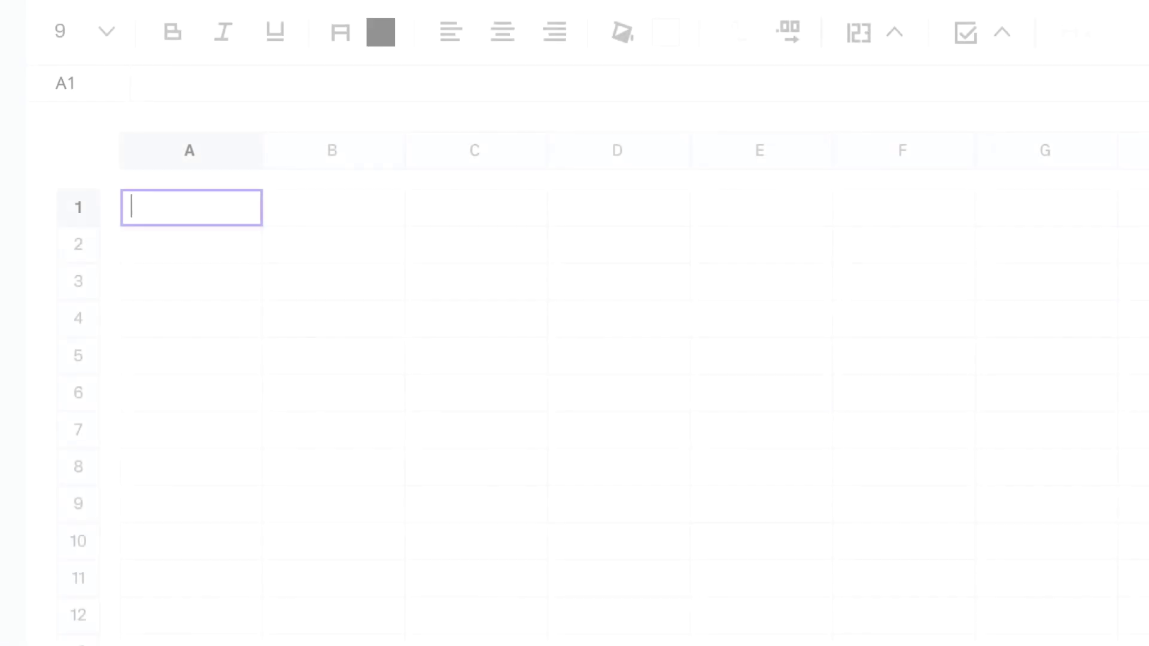
# Step: Geocode "Piazza Venezia" in A1 and browse the full returned result
pyautogui.write('=GEOCODE_GOOGLE(')
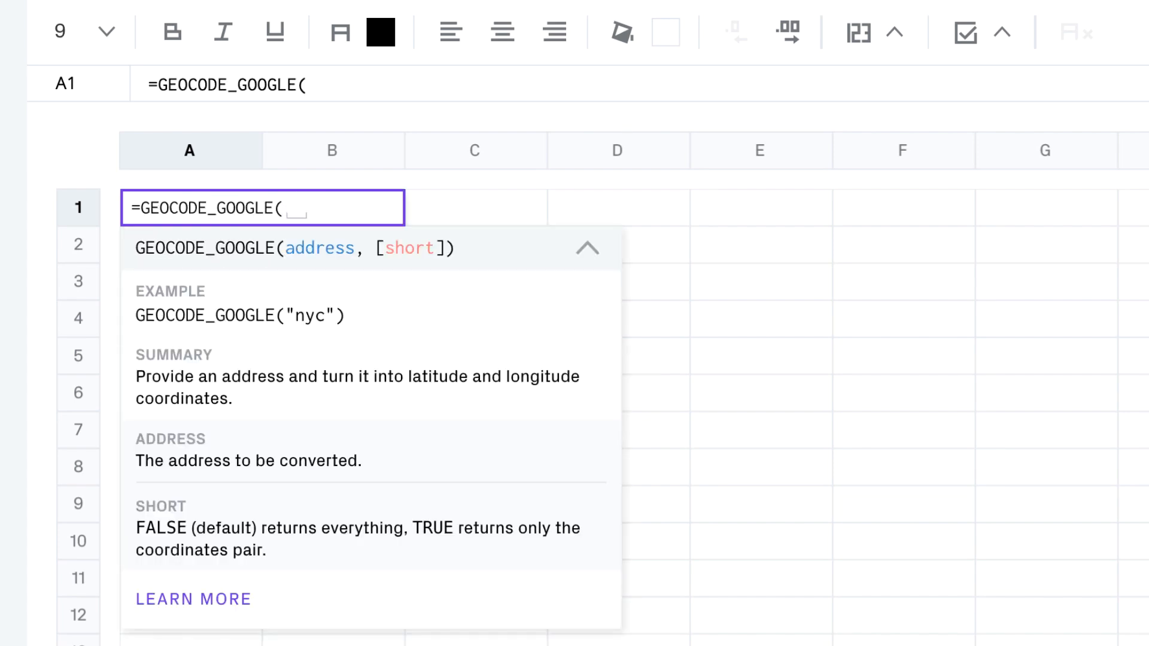
pyautogui.write('"Pia')
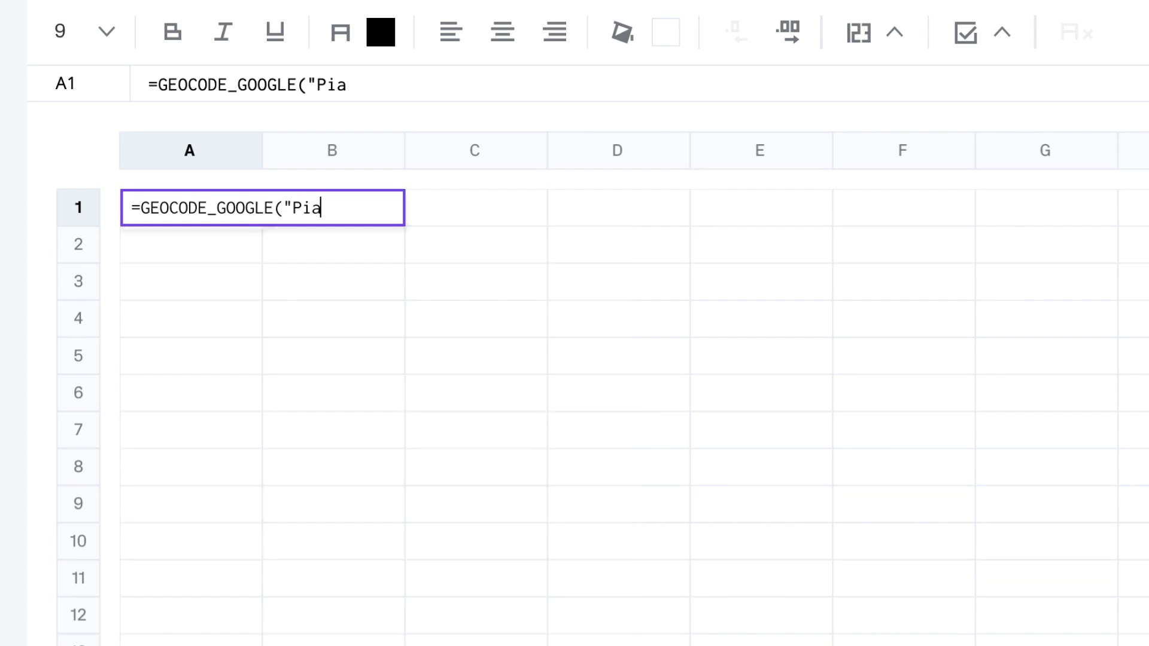
pyautogui.write('zza Venezia"')
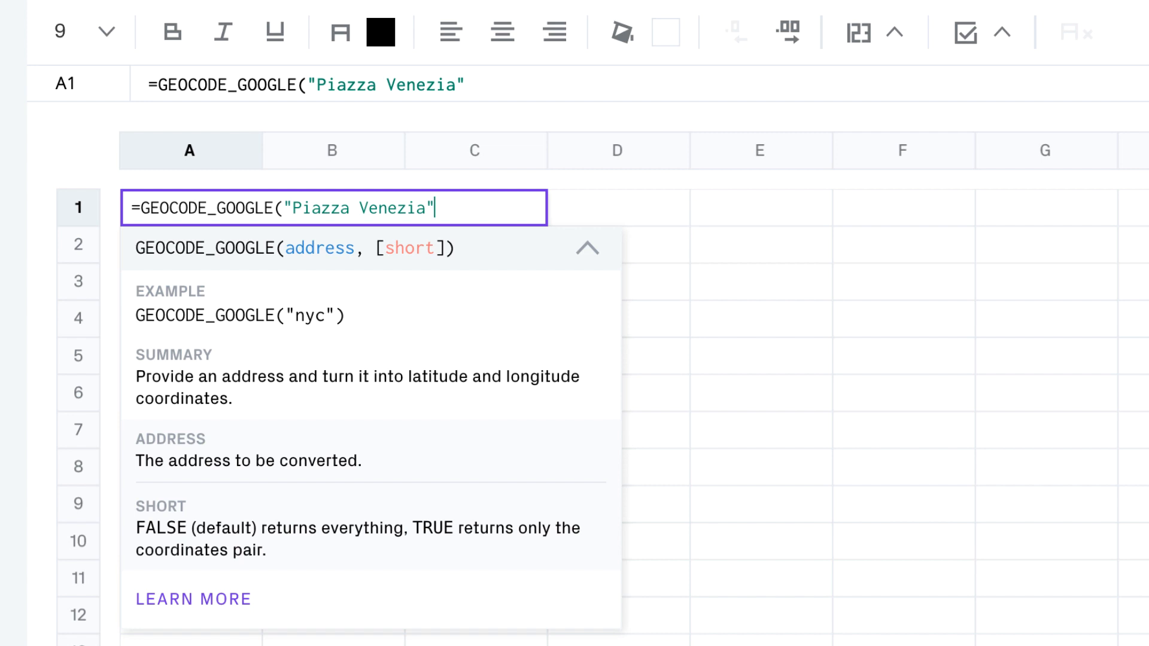
pyautogui.press('Return')
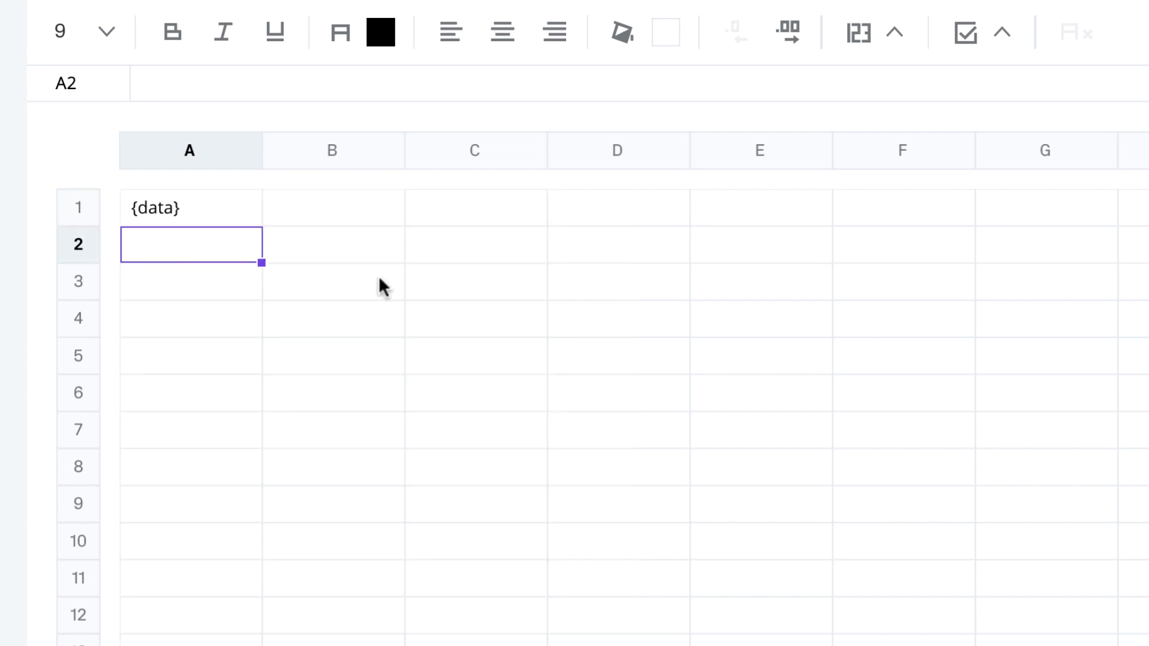
pyautogui.click(249, 207)
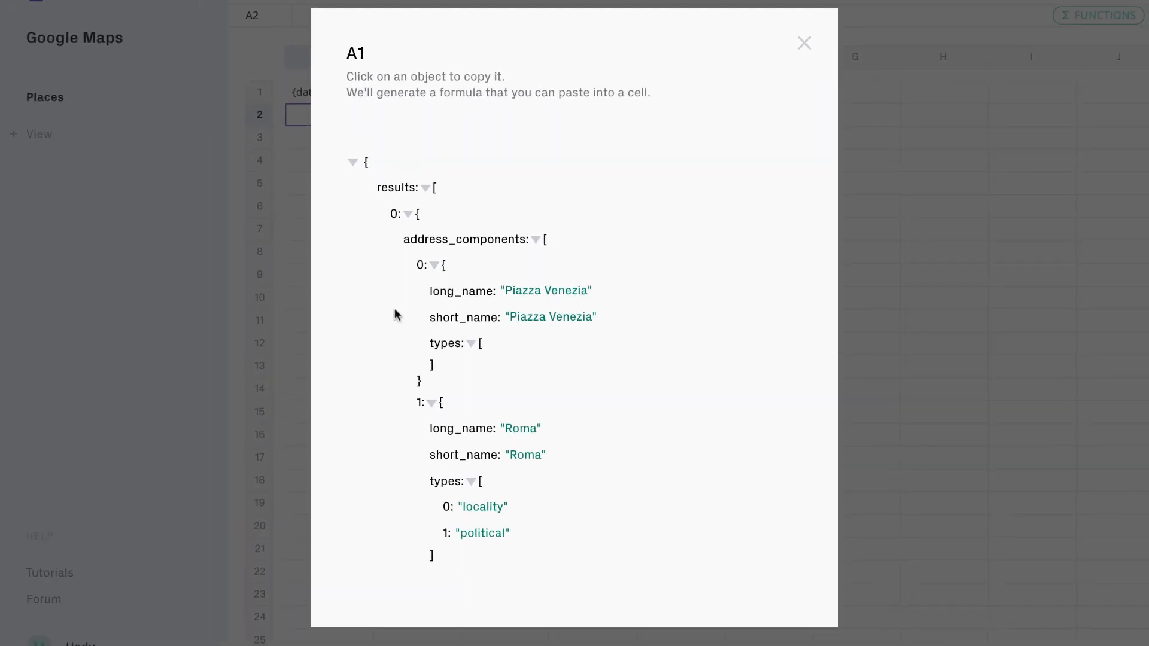
pyautogui.scroll(-10, 394, 307)
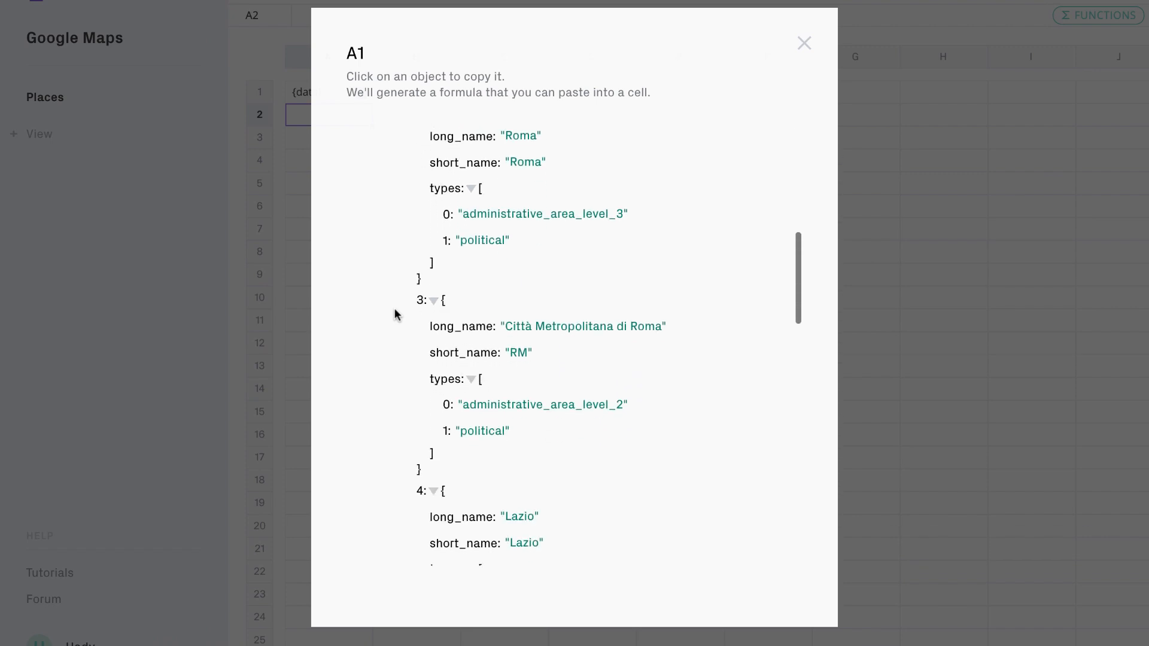
pyautogui.scroll(-8, 394, 308)
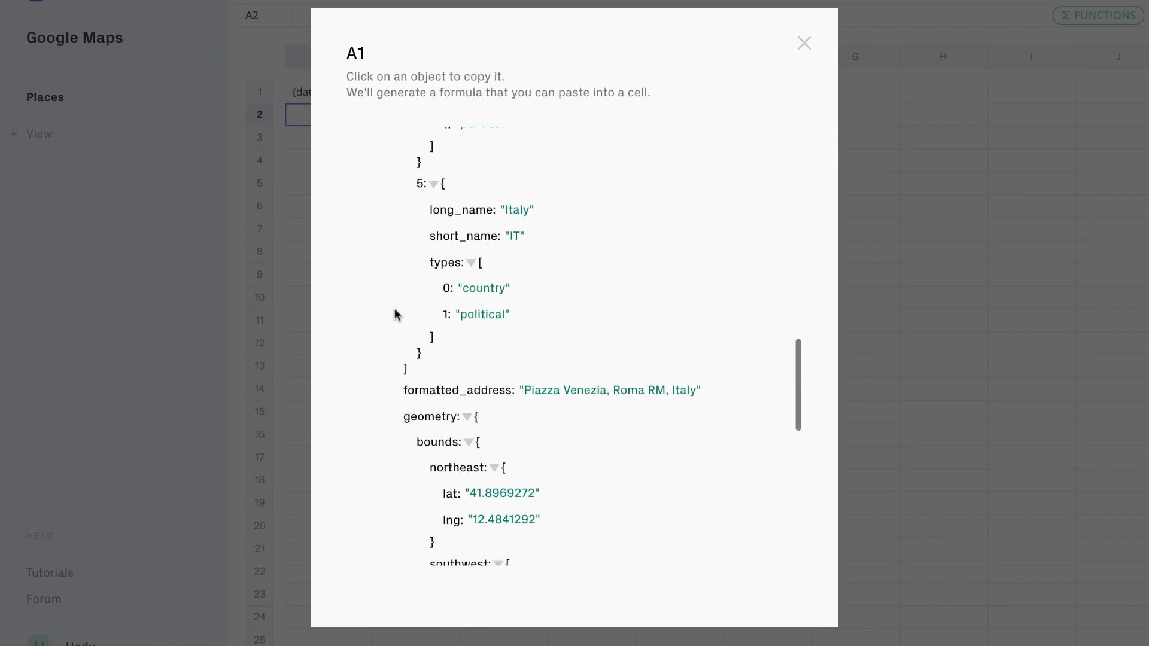
pyautogui.scroll(-10, 394, 308)
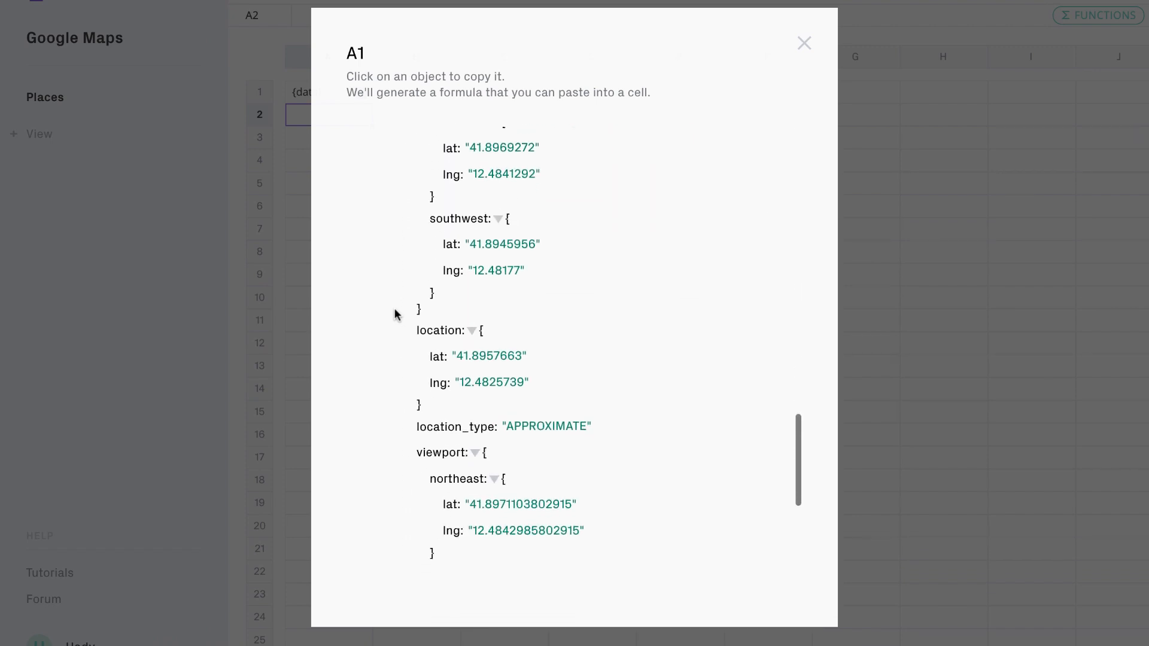
pyautogui.scroll(-7, 393, 307)
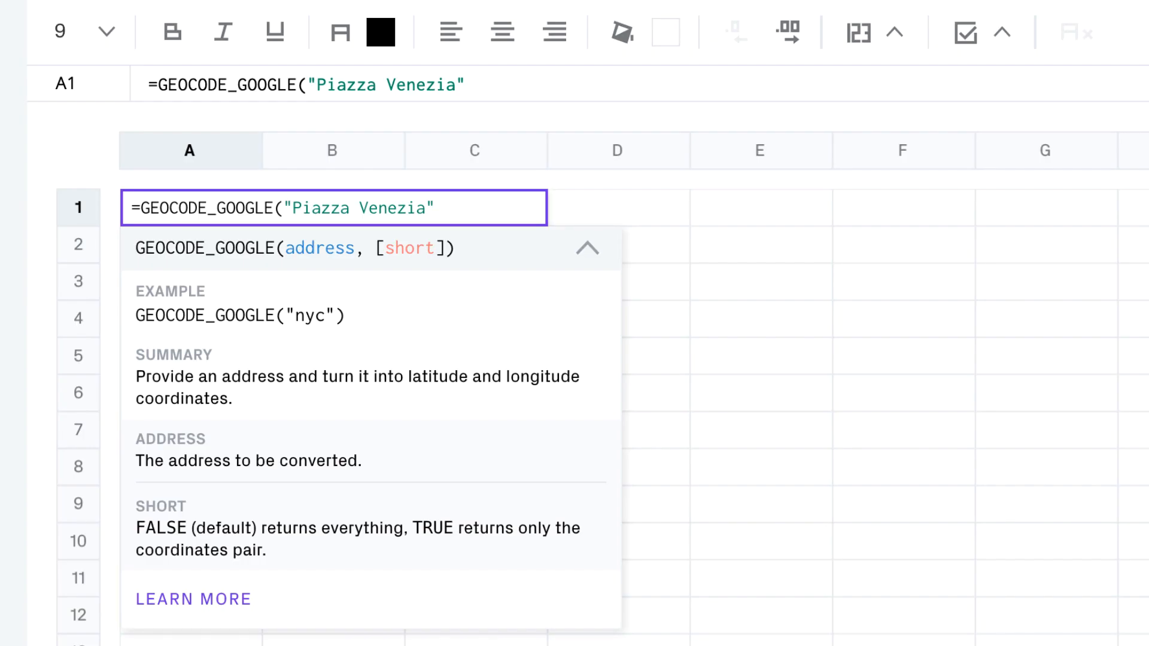
# Step: Add the true argument so A1 returns only the coordinates 41.8957663, 12.4825739
pyautogui.write(',true)')
pyautogui.press('Return')
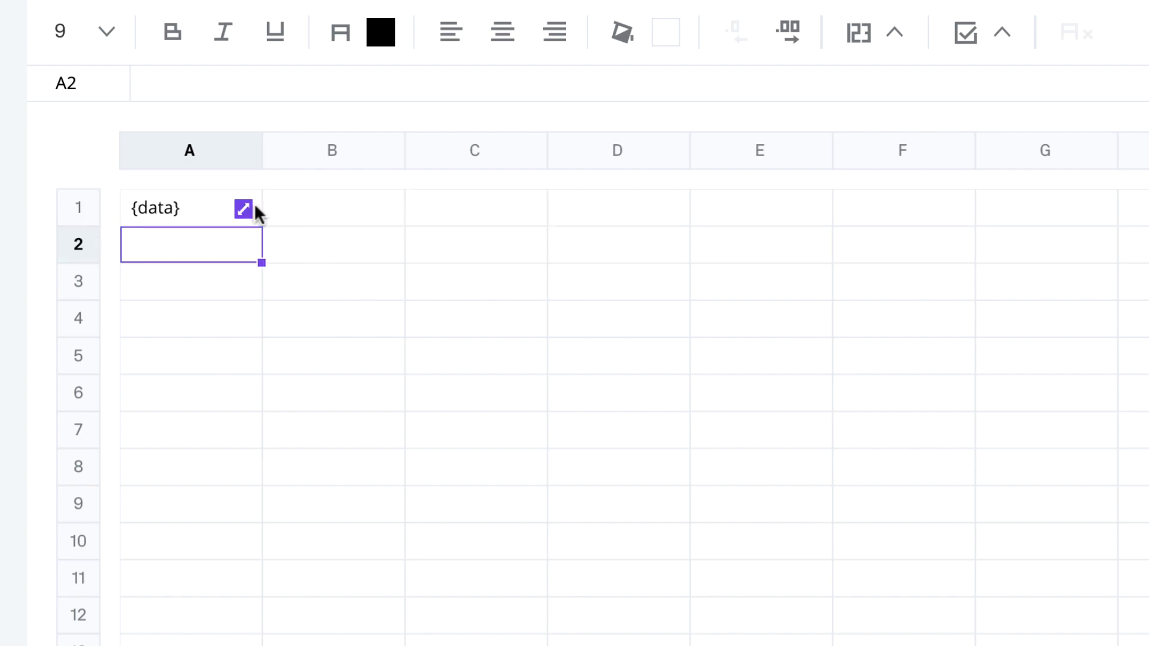
pyautogui.click(244, 209)
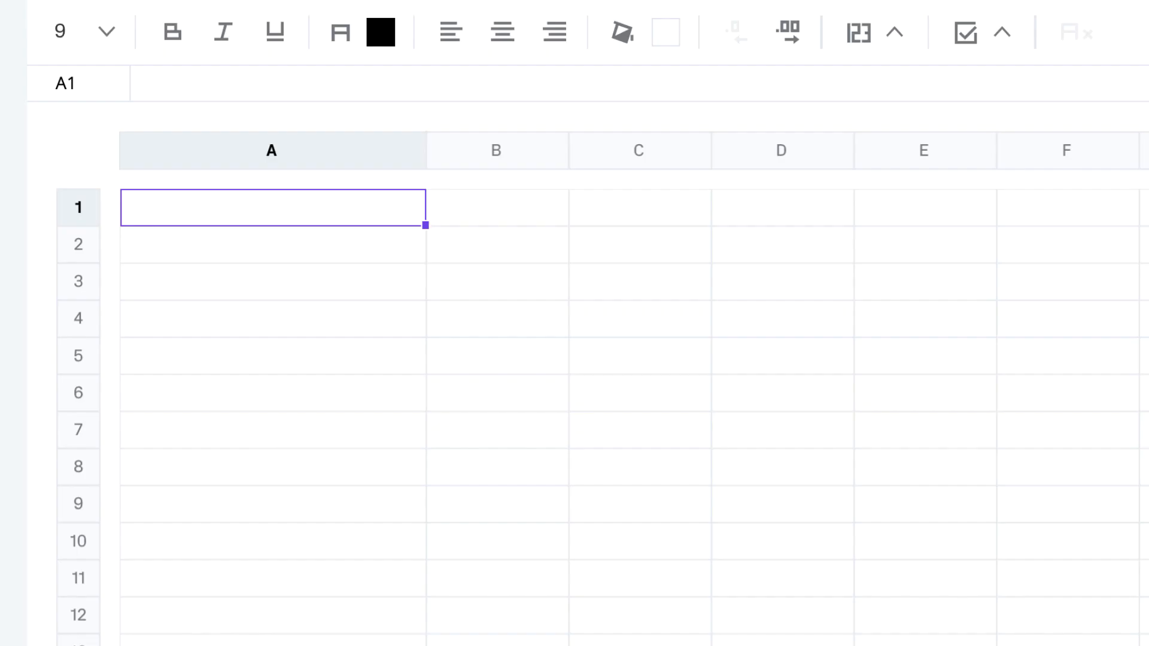
pyautogui.press('Return')
# Step: Type =REVERSE_GEOCODE_GOOGLE("40.759010","-73.984474") in A1
pyautogui.write('=')
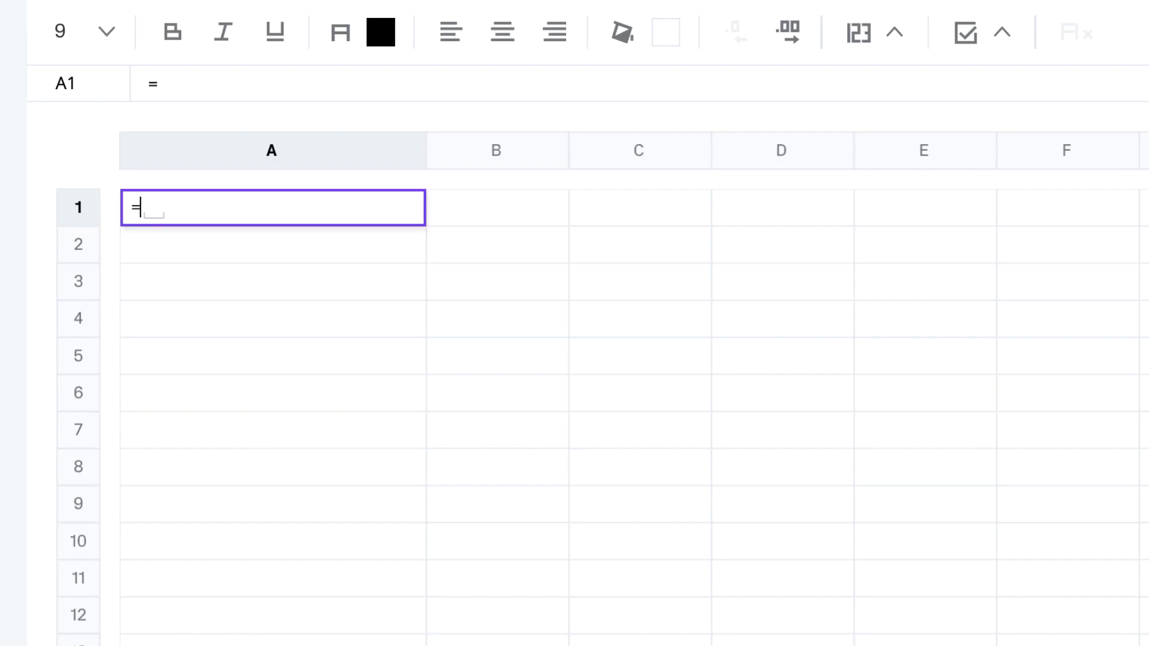
pyautogui.write('REVERSE_GEOCODE_GOOGLE("40.7')
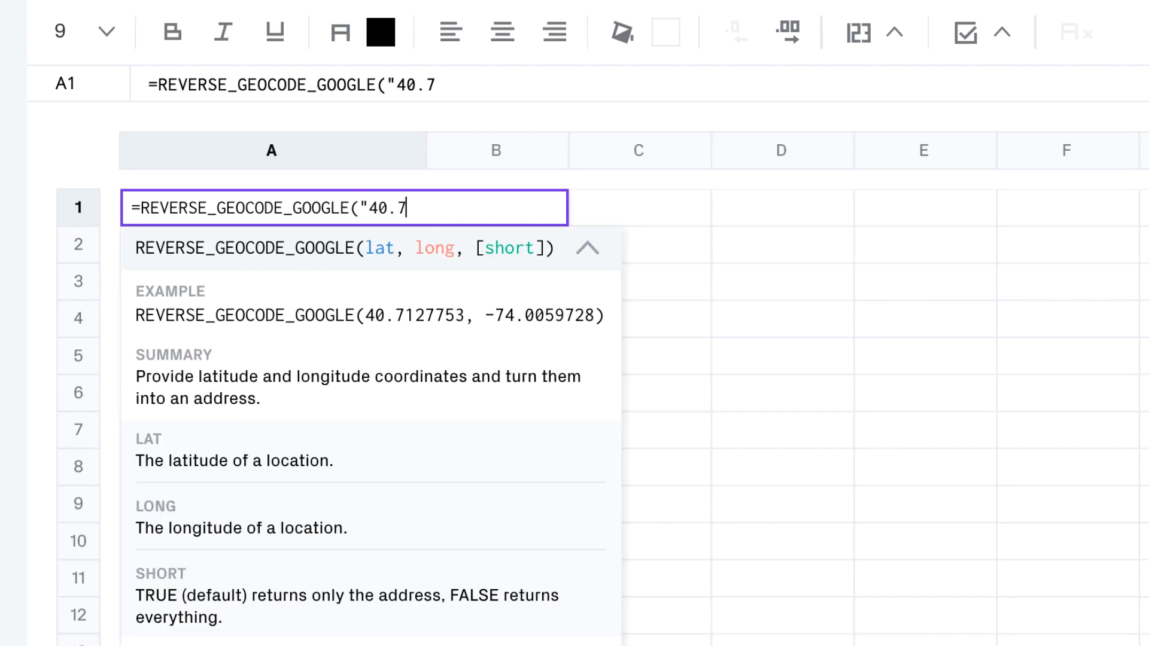
pyautogui.write('59010","-')
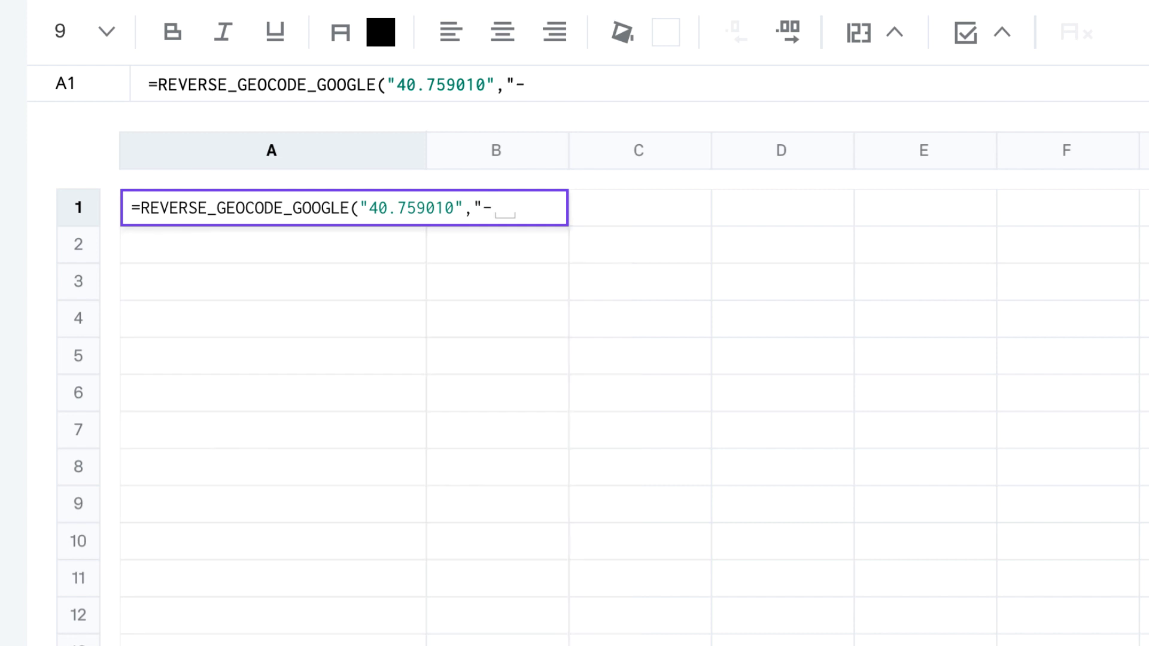
pyautogui.write('73.984474"')
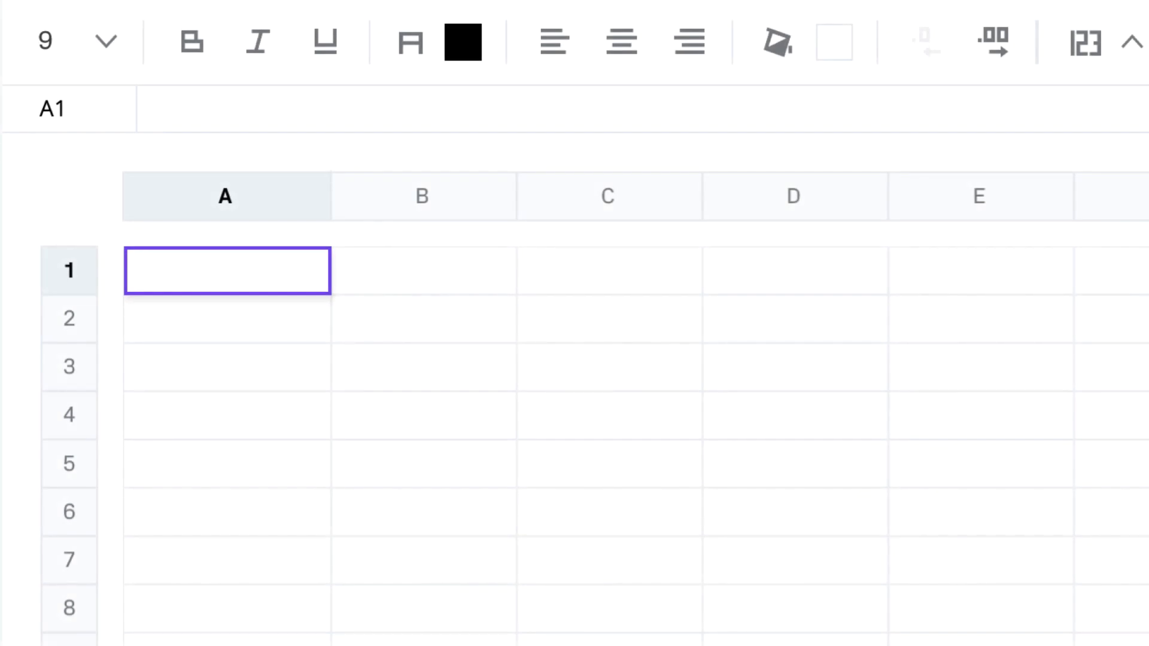
# Step: Enter =DIRECTIONS_GOOGLE("Universal Studios","Disneyland") in A1 and inspect the JSON route: 35.0 mi, 49 mins
pyautogui.write('=DIREC')
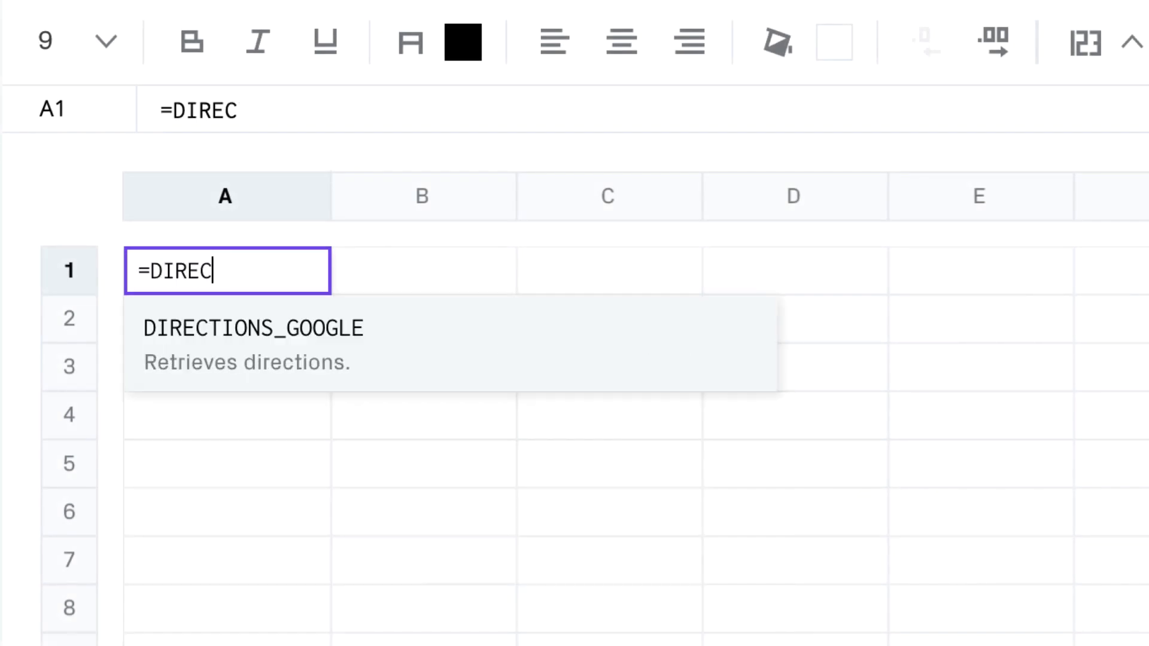
pyautogui.write('TIONS_GOOGLE("Uni')
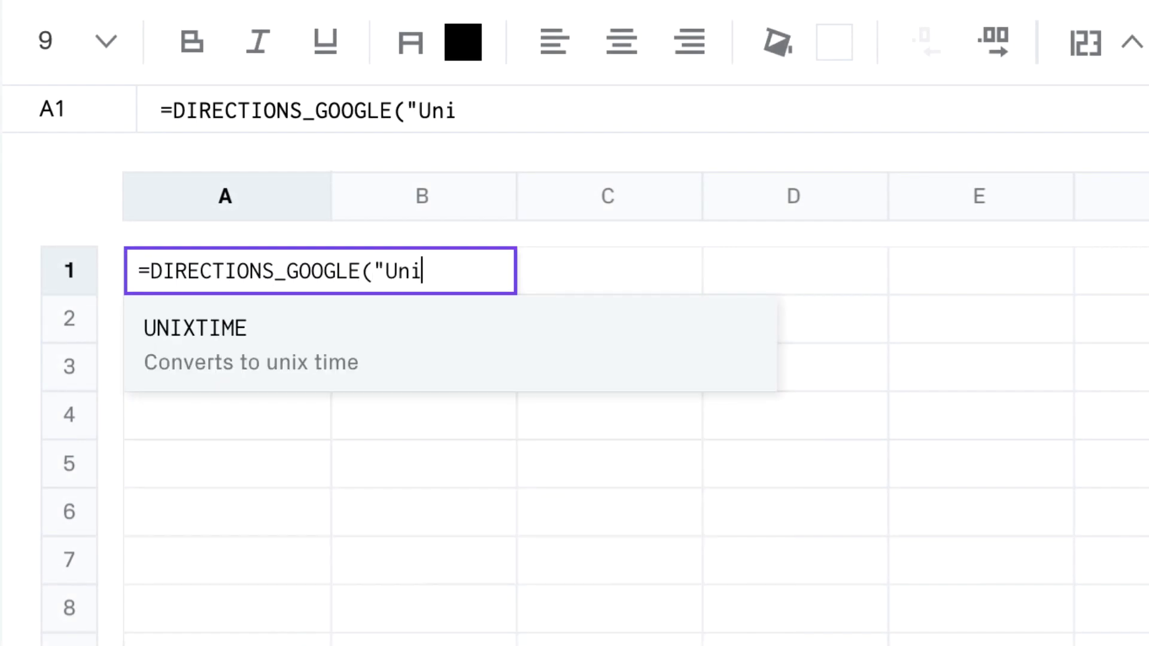
pyautogui.write('versal Studios","Disneyland")')
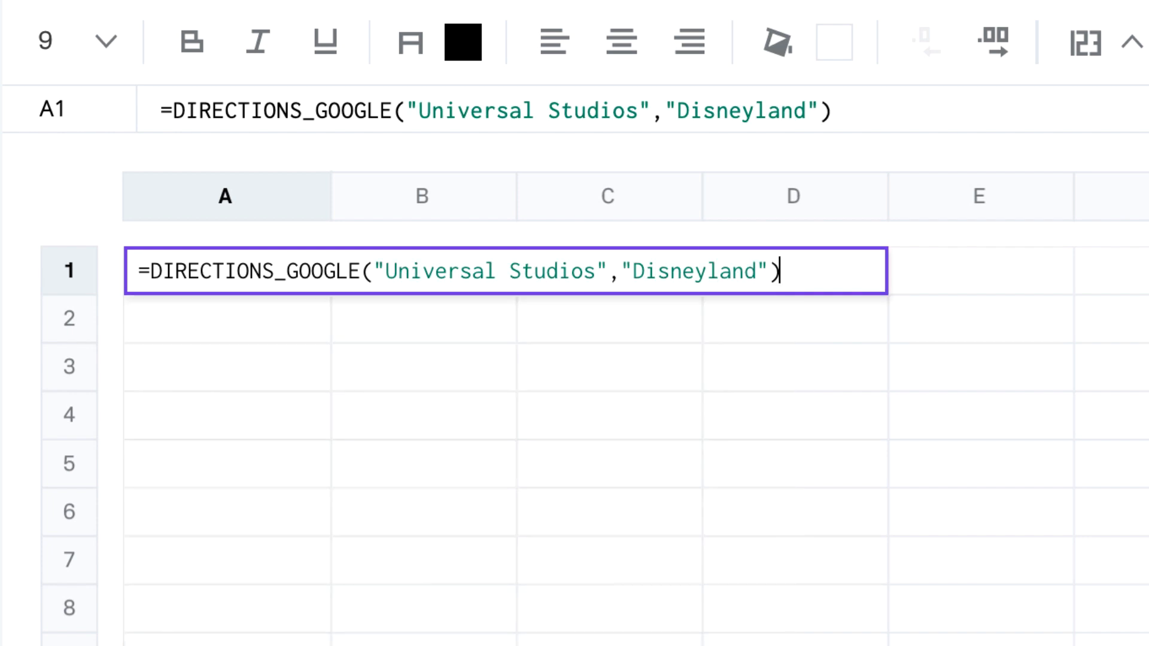
pyautogui.press('Return')
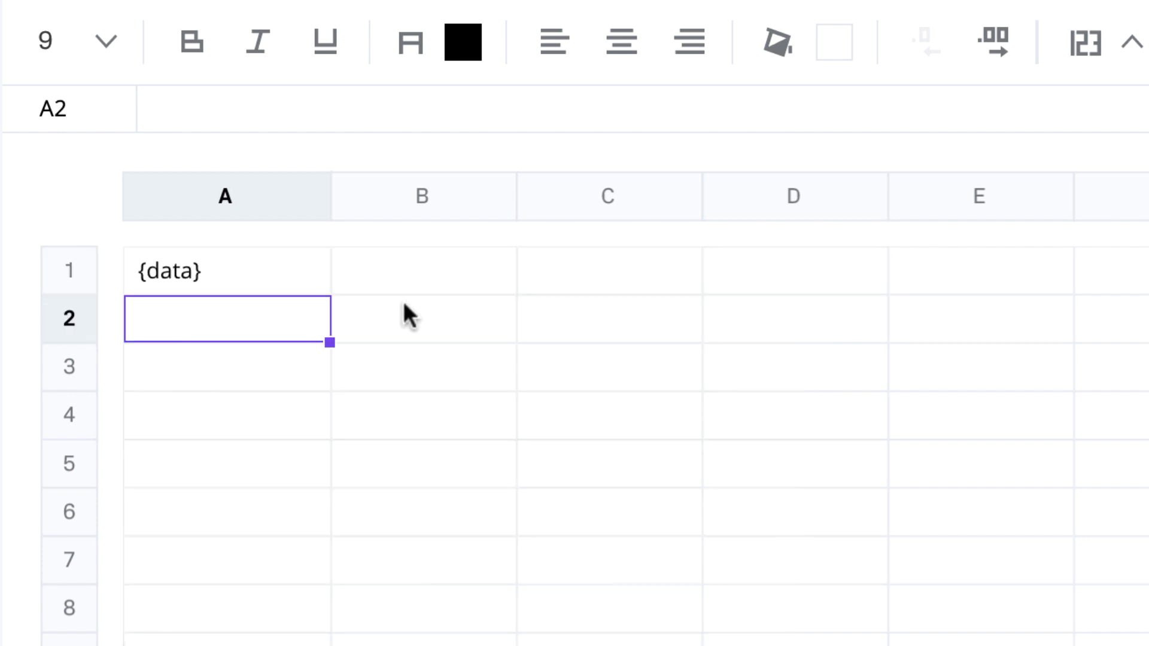
pyautogui.click(307, 272)
pyautogui.click(592, 472)
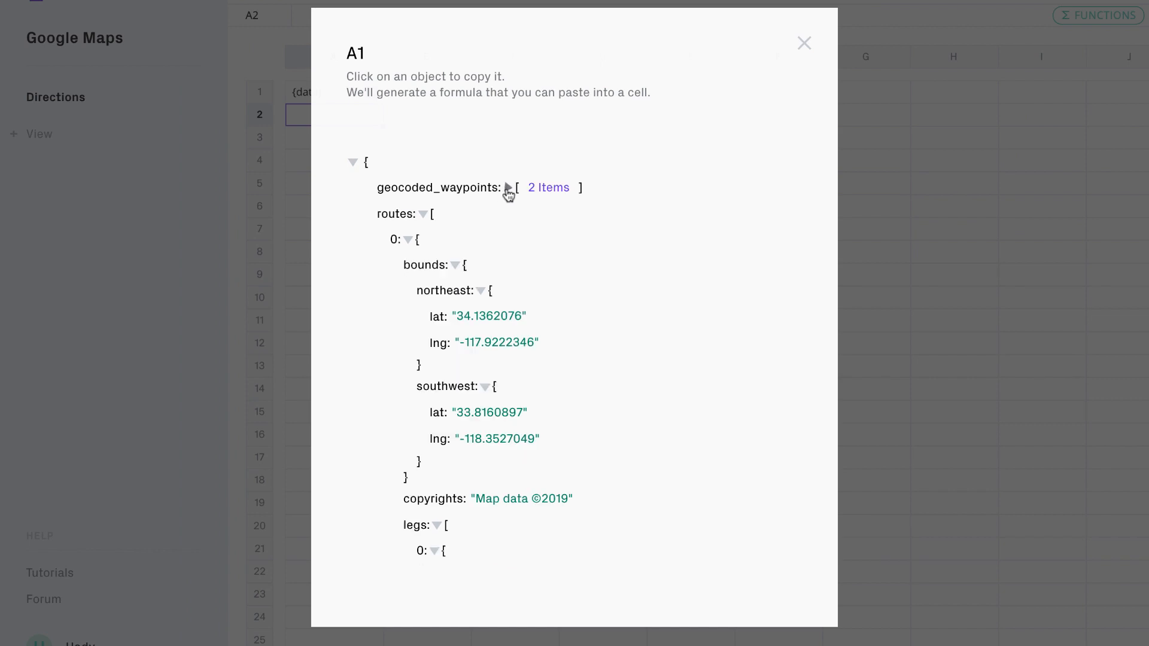
pyautogui.scroll(-9, 379, 374)
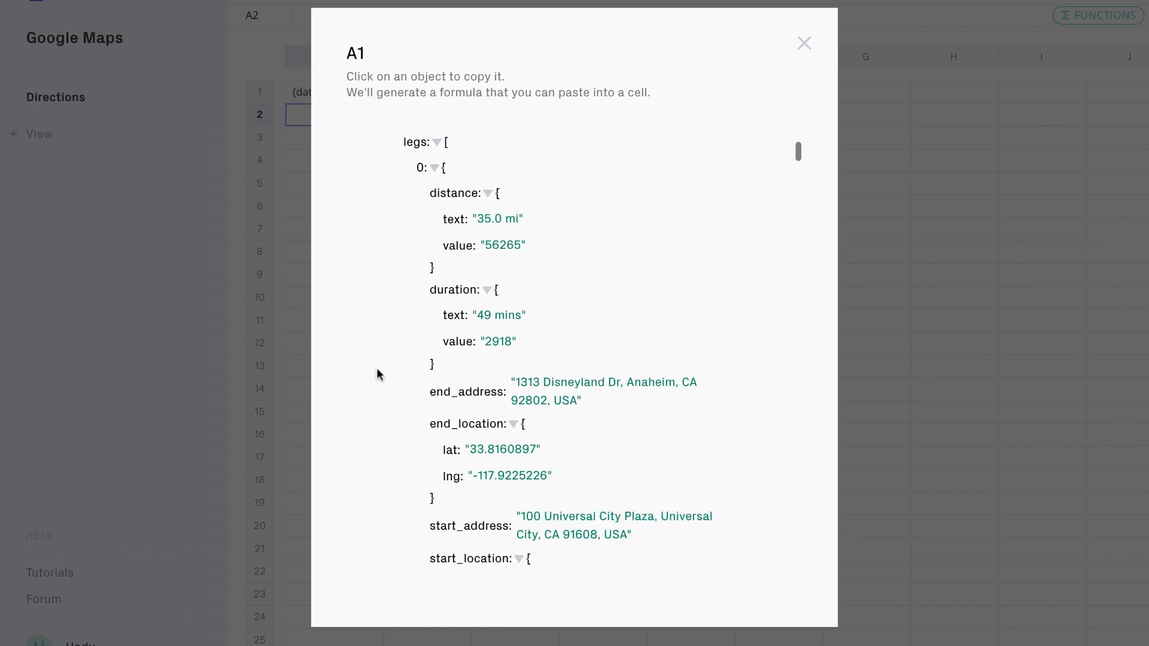
pyautogui.scroll(-2, 378, 375)
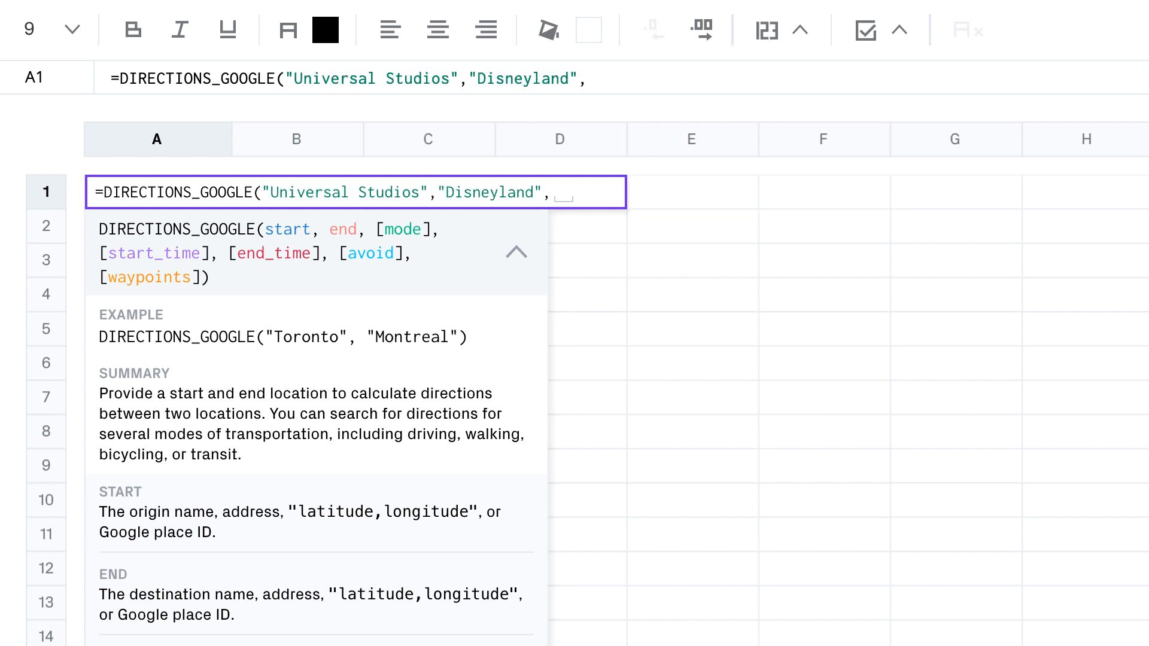
# Step: Add "walking" mode, a B2 time and Chipotle|McDonald's|Walmart waypoints, then start DISTANCE_MATRIX_GOOGLE
pyautogui.write('"walking"')
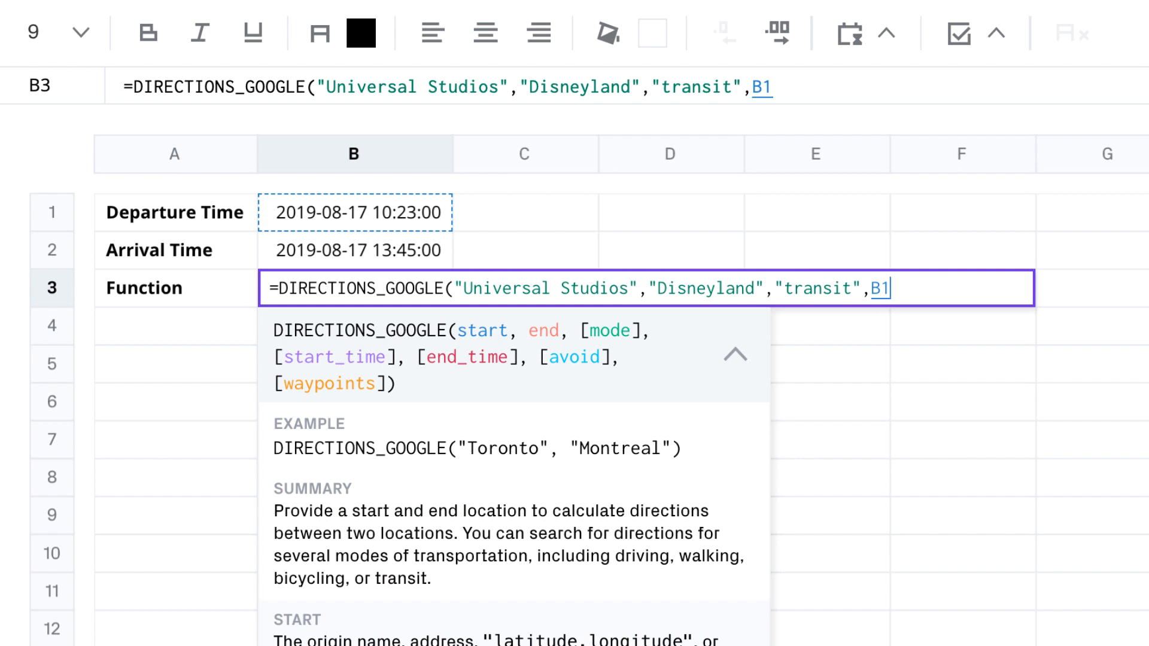
pyautogui.write(',B2')
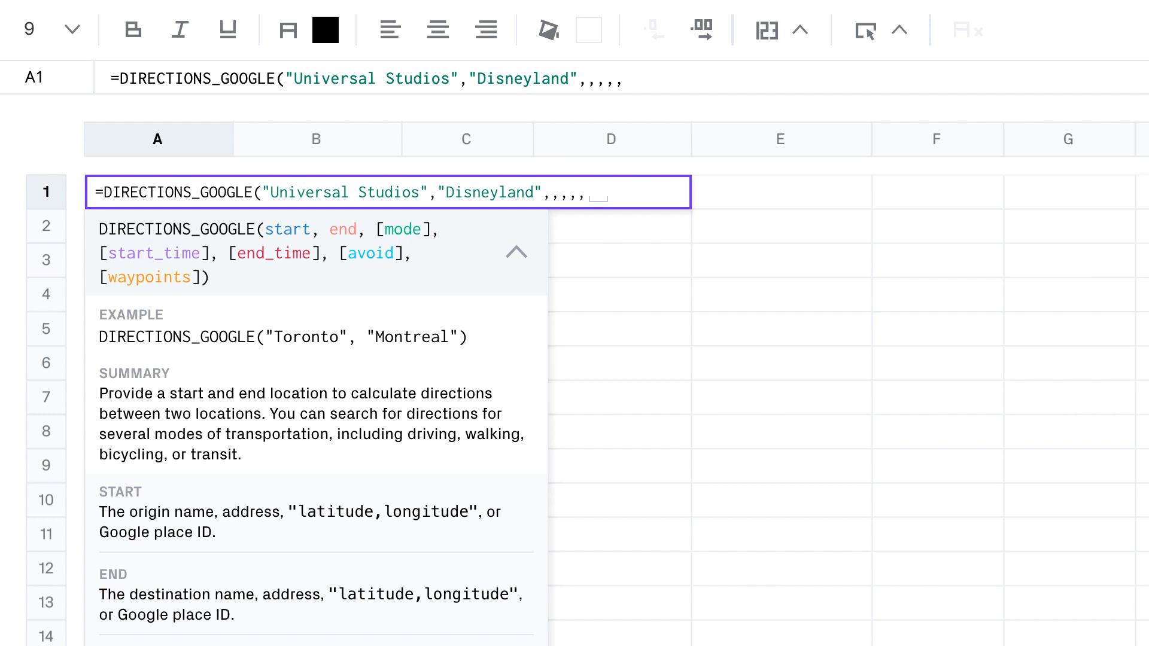
pyautogui.write('"3183 Wilshire Blvd"')
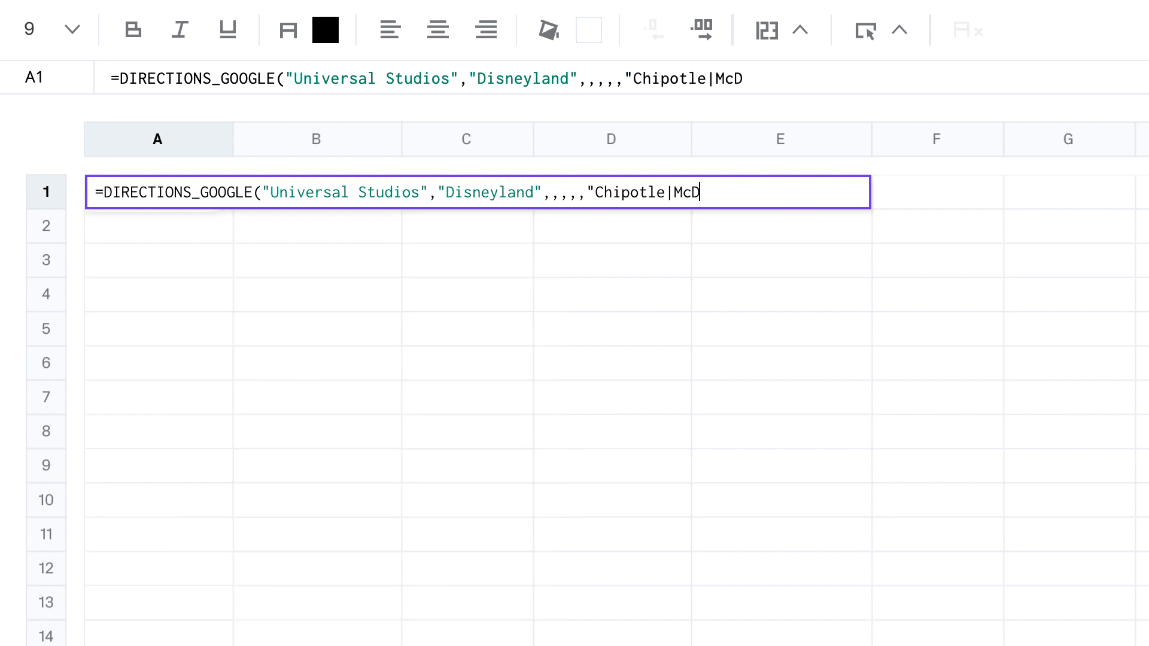
pyautogui.write('onald\'s|Walmart"')
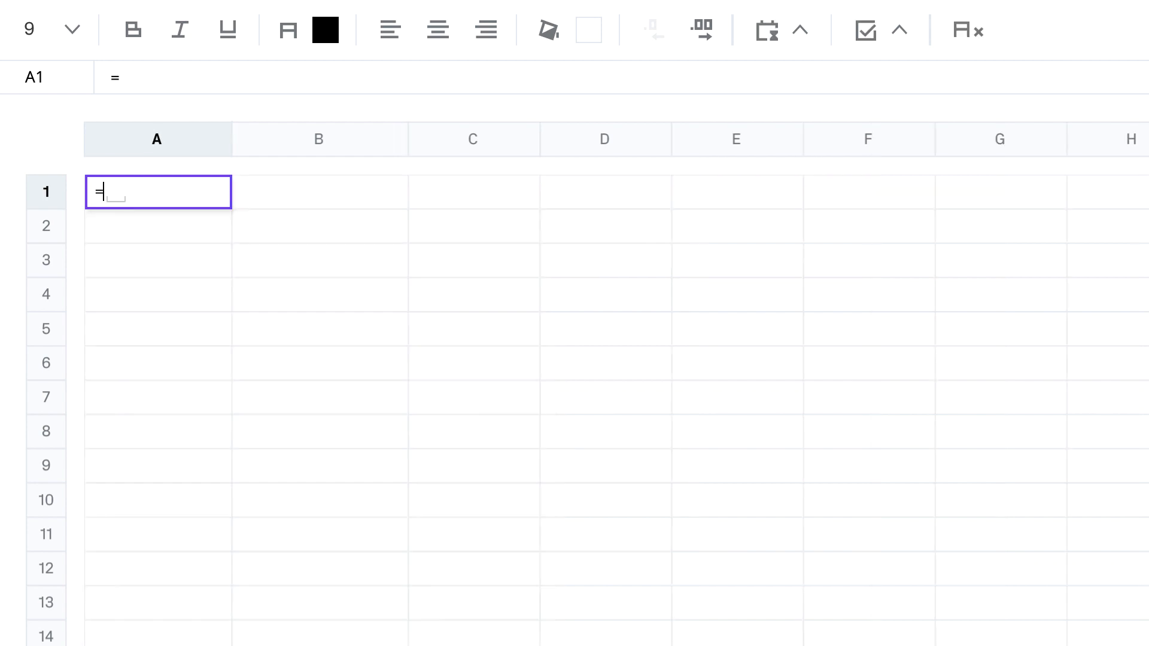
pyautogui.write('DIST')
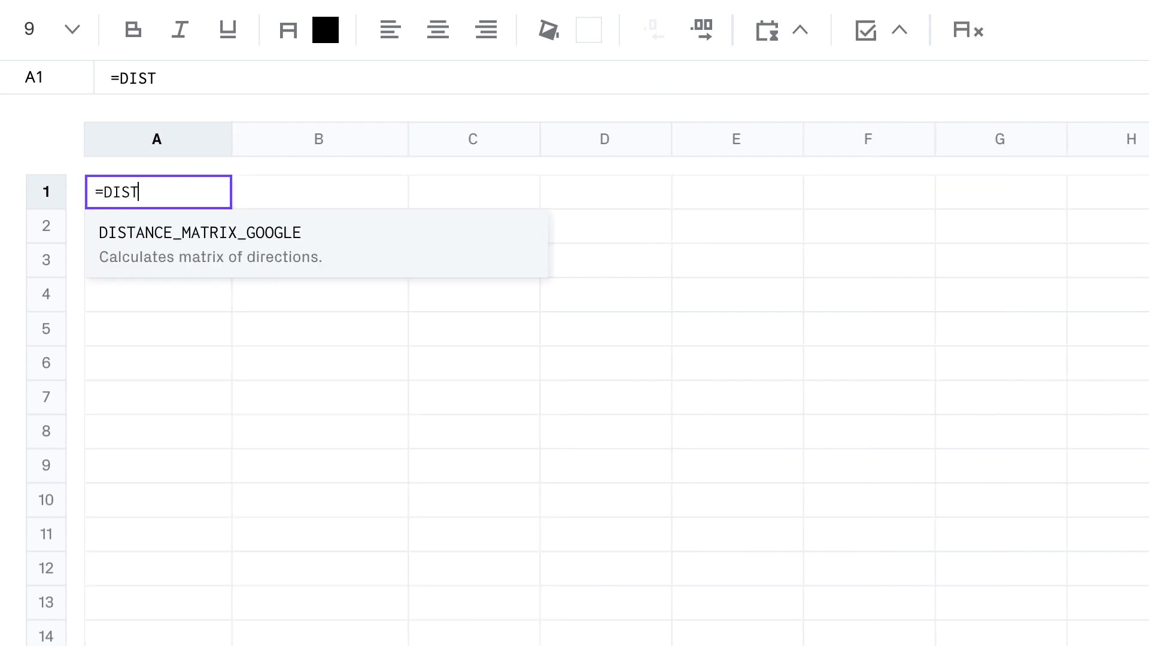
pyautogui.write('ANCE_MATRIX_GOOGLE(')
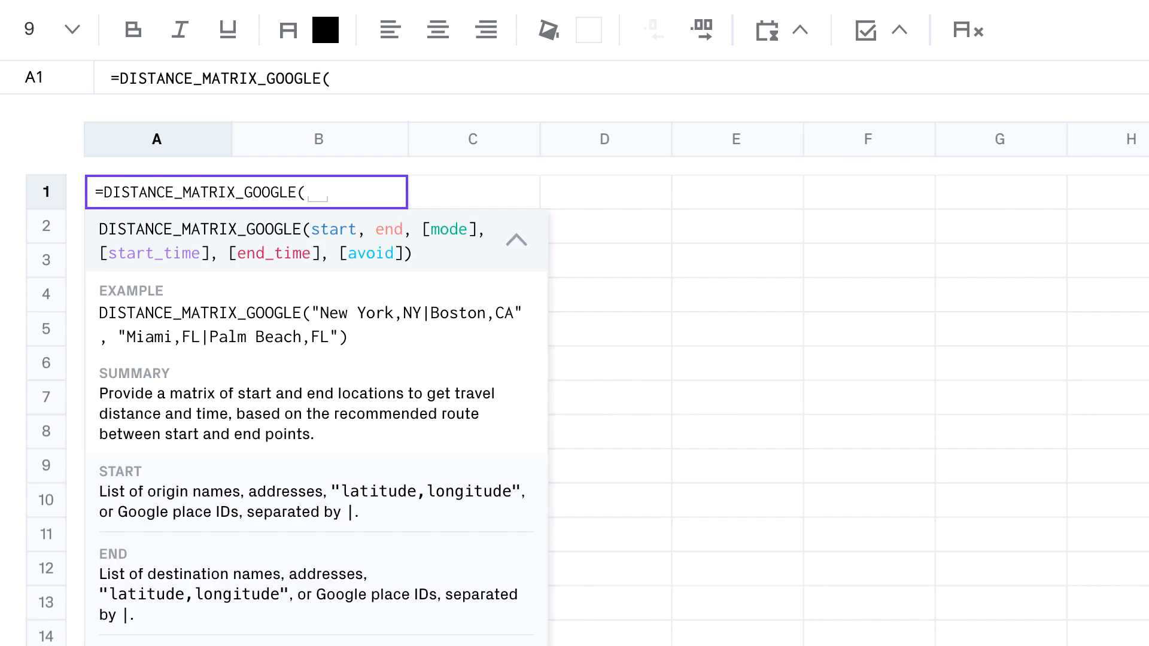
pyautogui.write('"Universal Studios","Disneyland")')
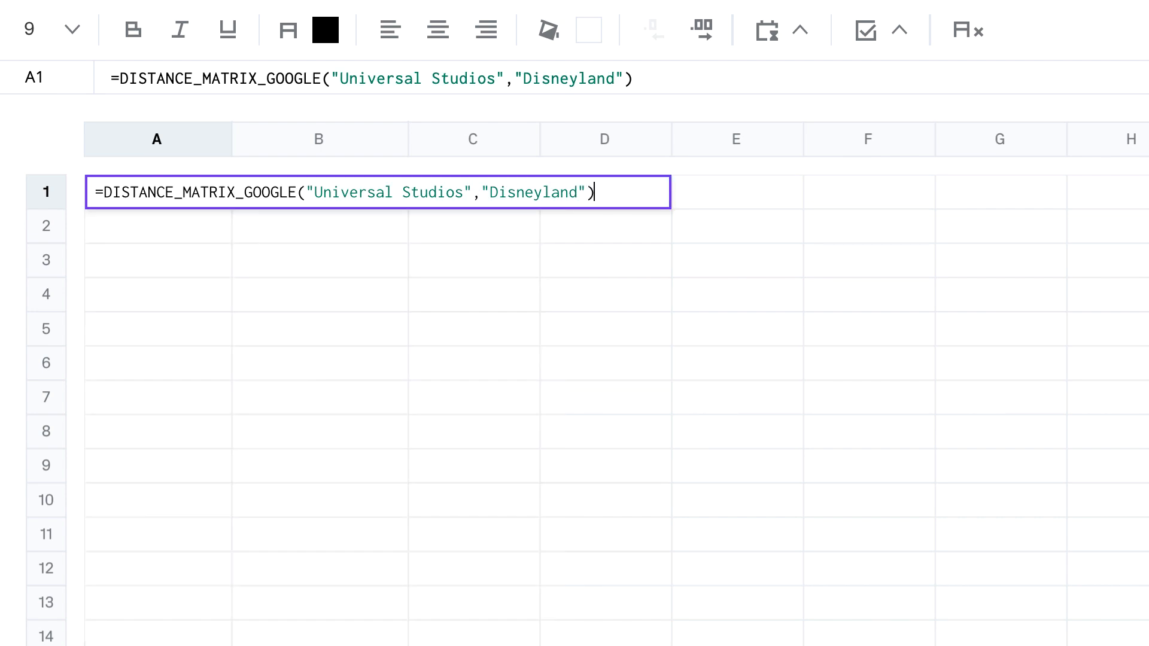
# Step: Compute the Universal Studios–Disneyland distance matrix in A1 and scroll through its JSON result
pyautogui.press('Return')
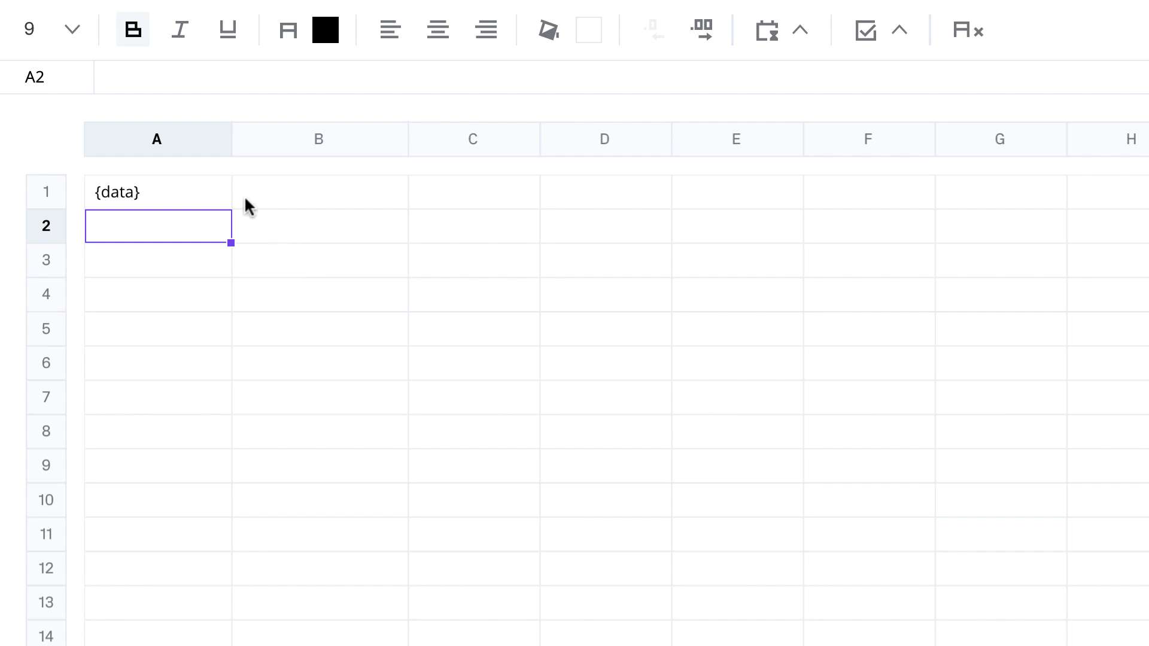
pyautogui.click(214, 194)
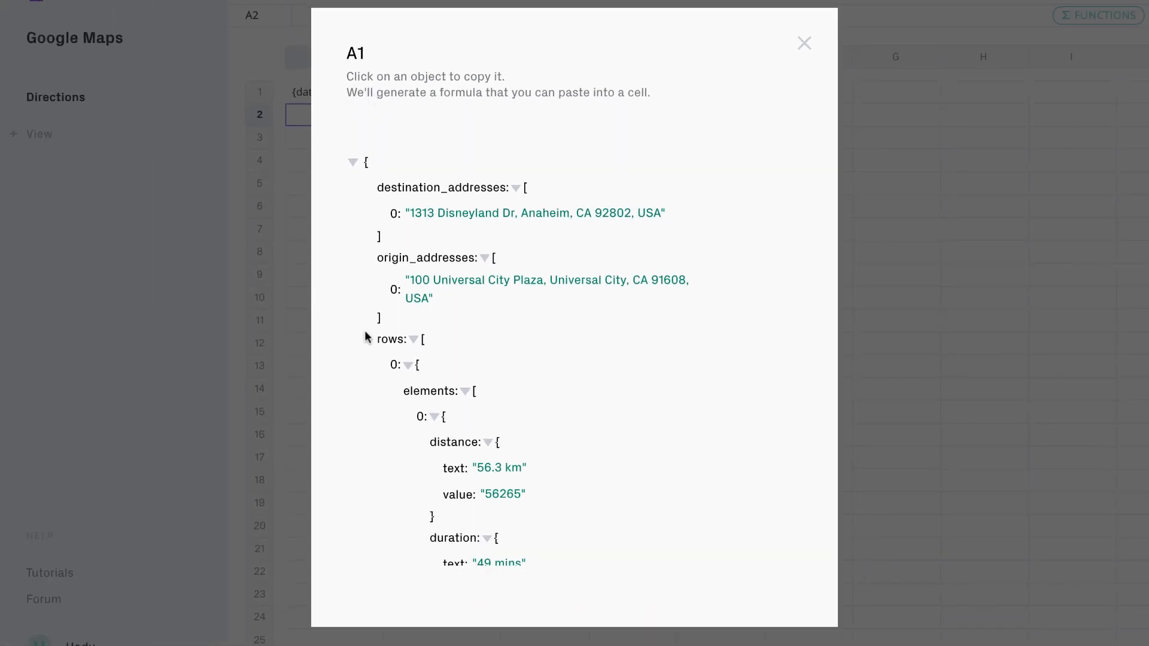
pyautogui.scroll(-3, 366, 333)
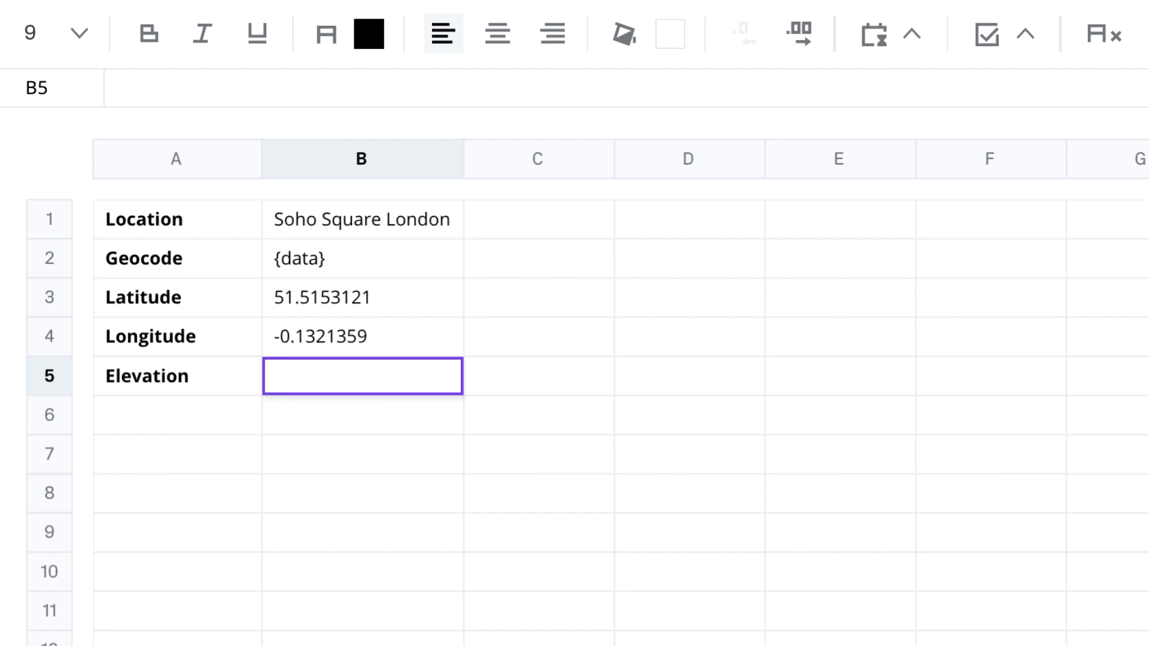
# Step: Enter =ELEVATION_GOOGLE(B3,B4) in B5, returning Soho Square London's elevation 29.7625560760
pyautogui.write('=ELEVATION_GOOGLE')
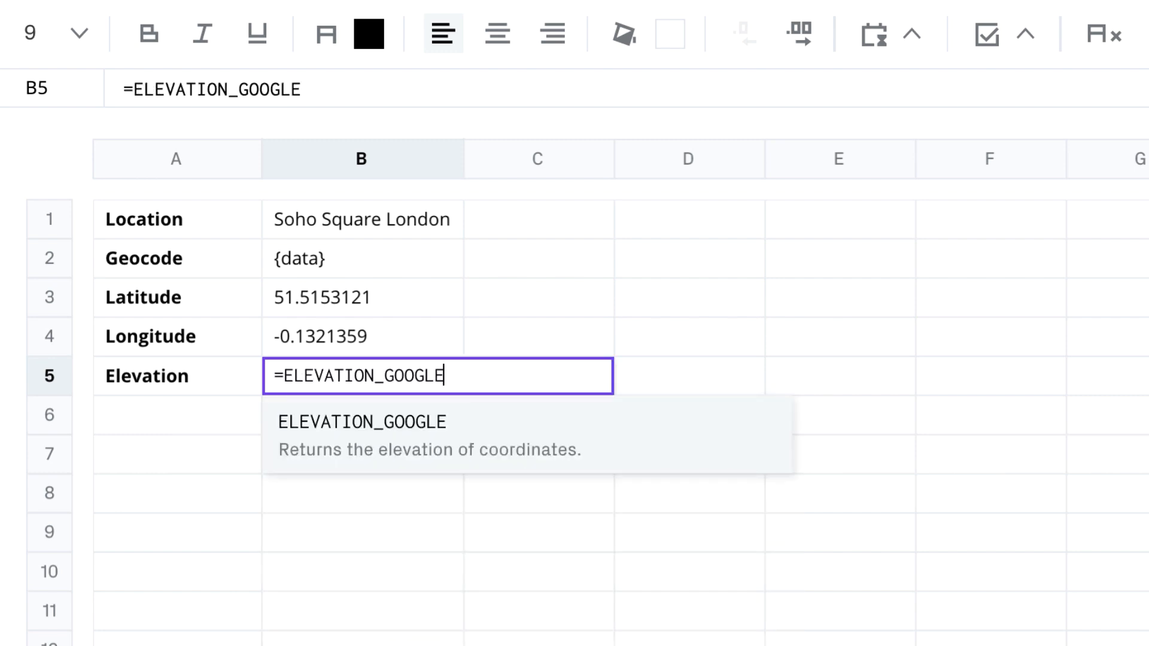
pyautogui.write('(B3,B4)')
pyautogui.press('Return')
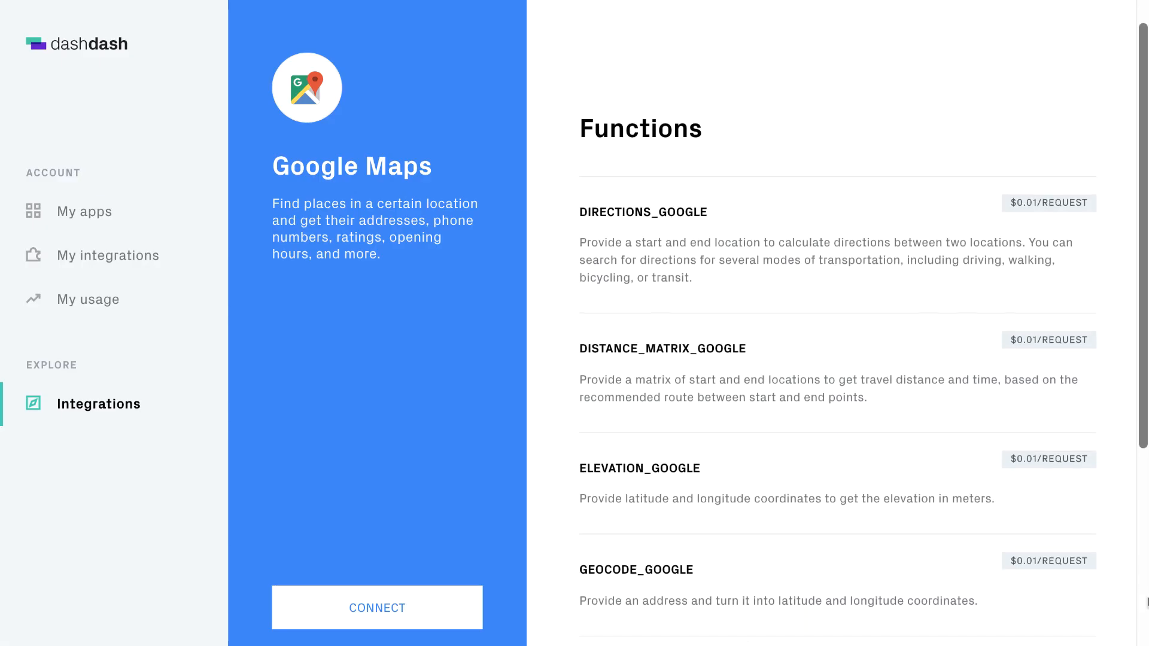
pyautogui.scroll(-5, 838, 329)
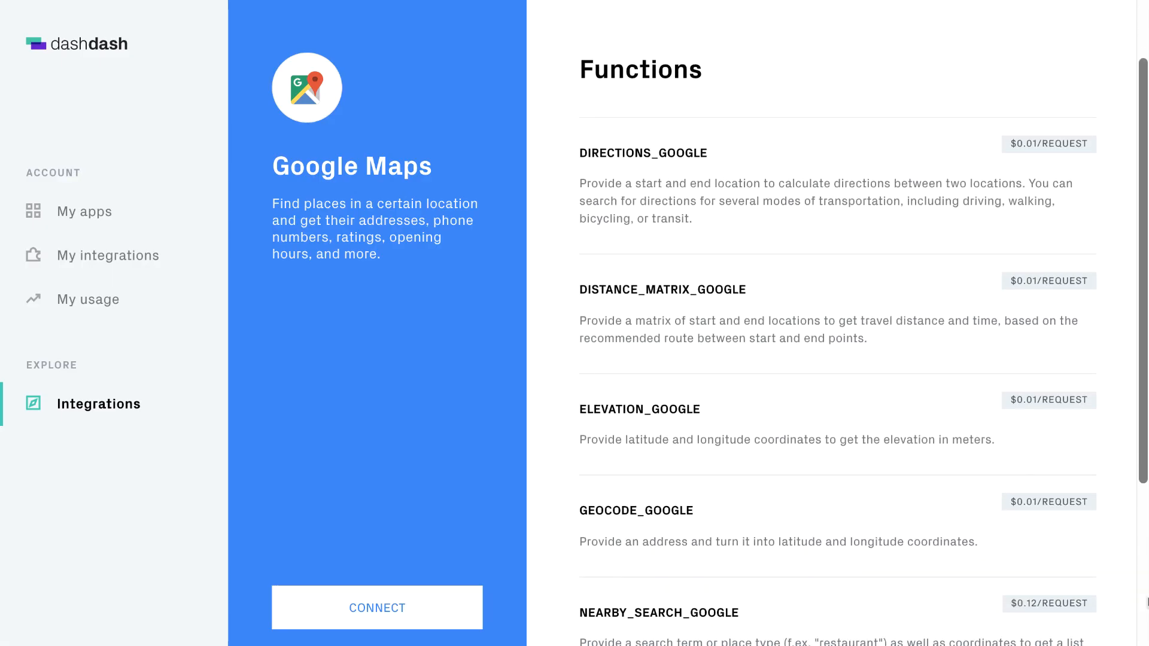
# Step: Finish the nearby search with "restaurant", run Get Directions, and fill C2:D2 down to row 11
pyautogui.scroll(-3, 838, 329)
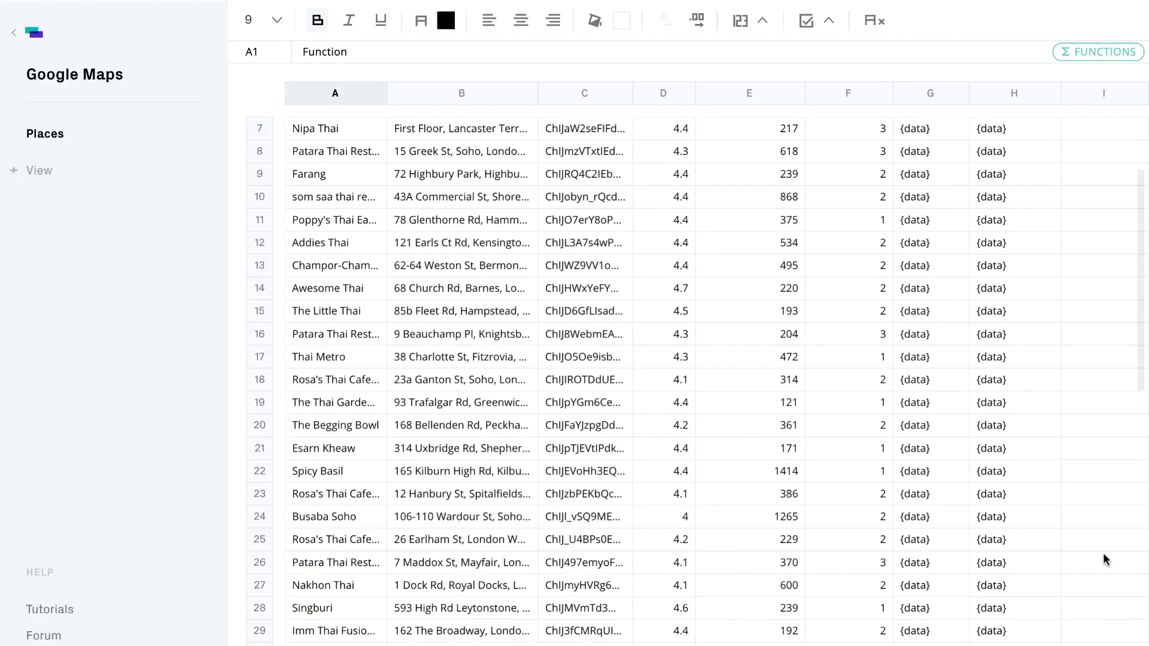
pyautogui.scroll(-3, 1103, 552)
pyautogui.scroll(-8, 1104, 555)
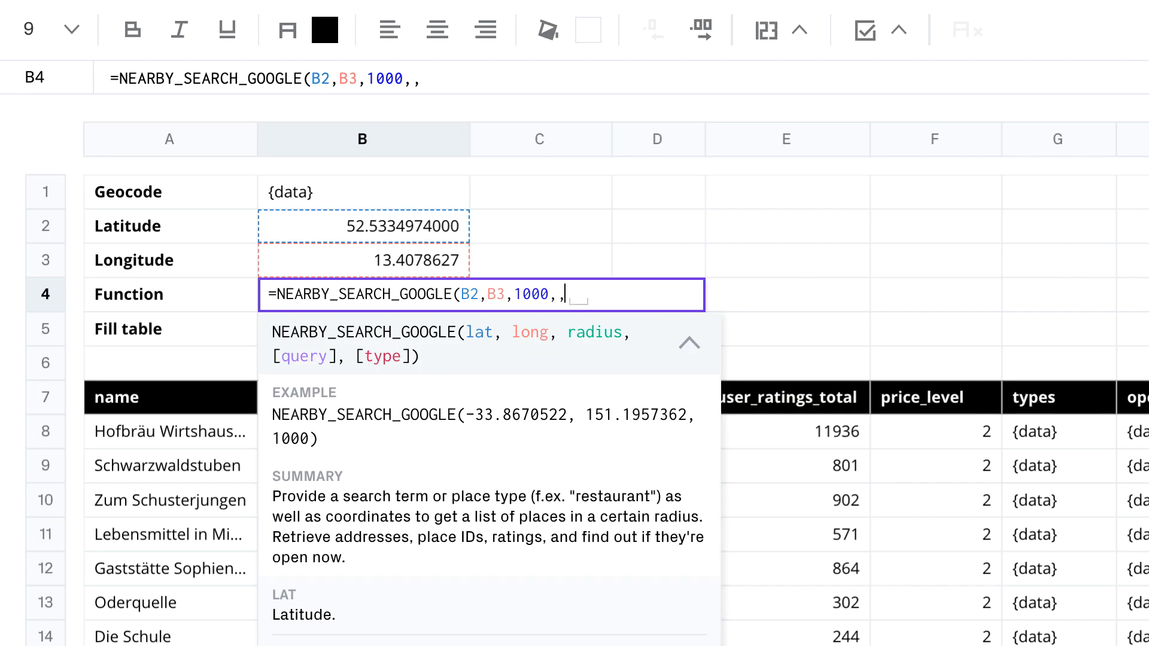
pyautogui.write('"restaurant")')
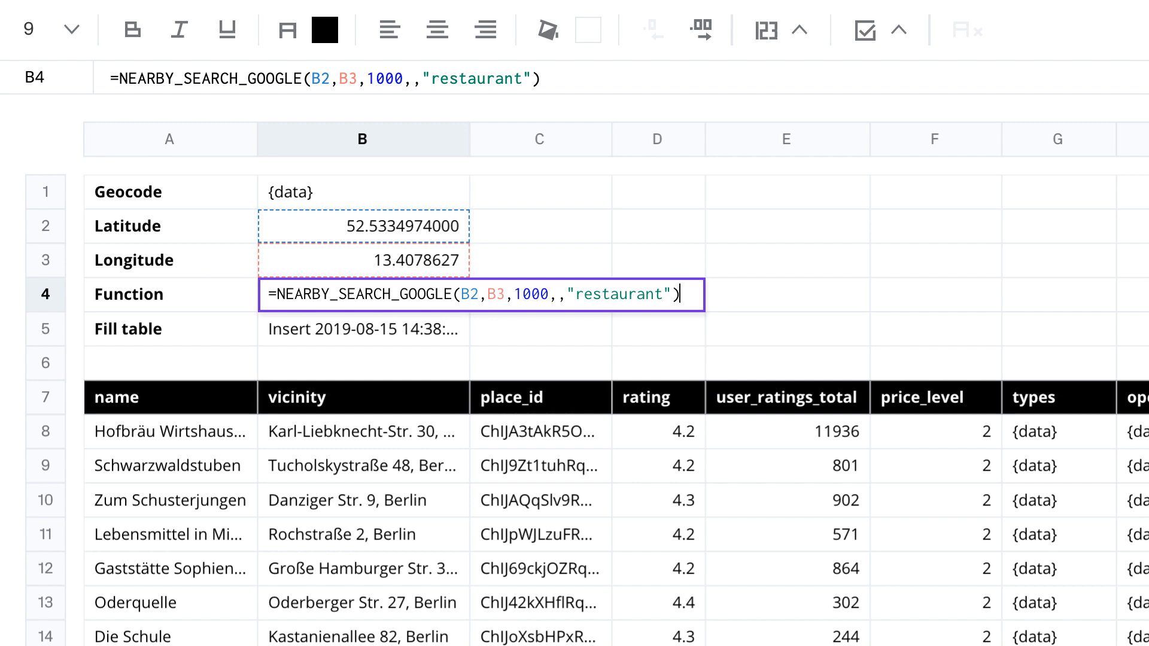
pyautogui.click(562, 410)
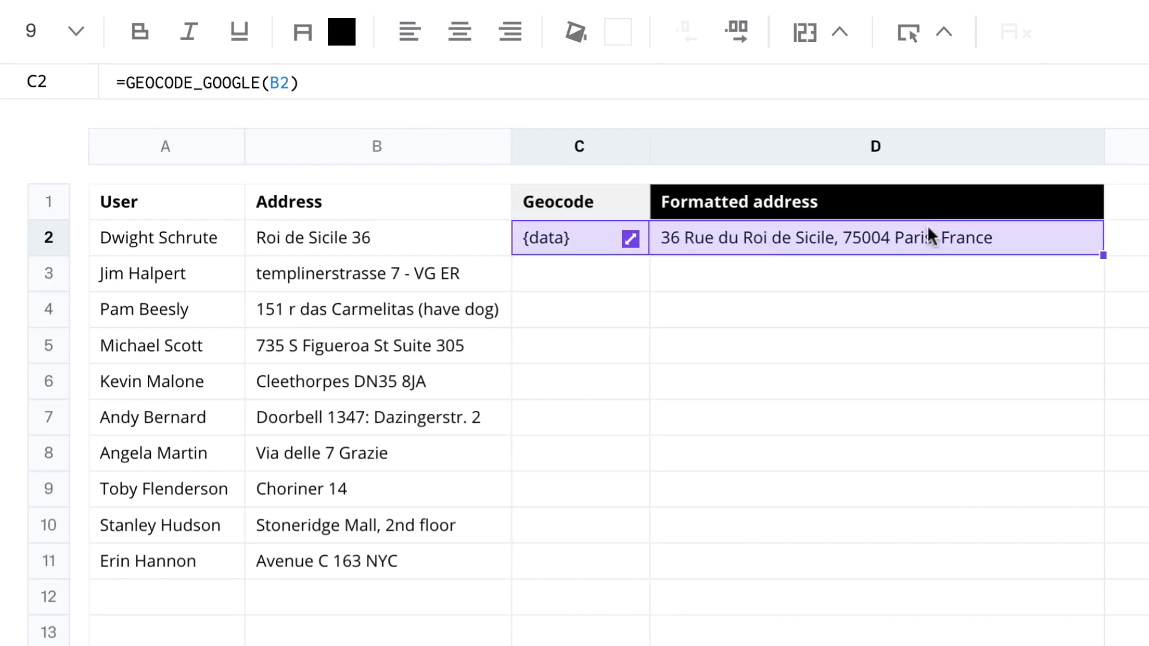
pyautogui.moveTo(1104, 255); pyautogui.dragTo(1085, 579)
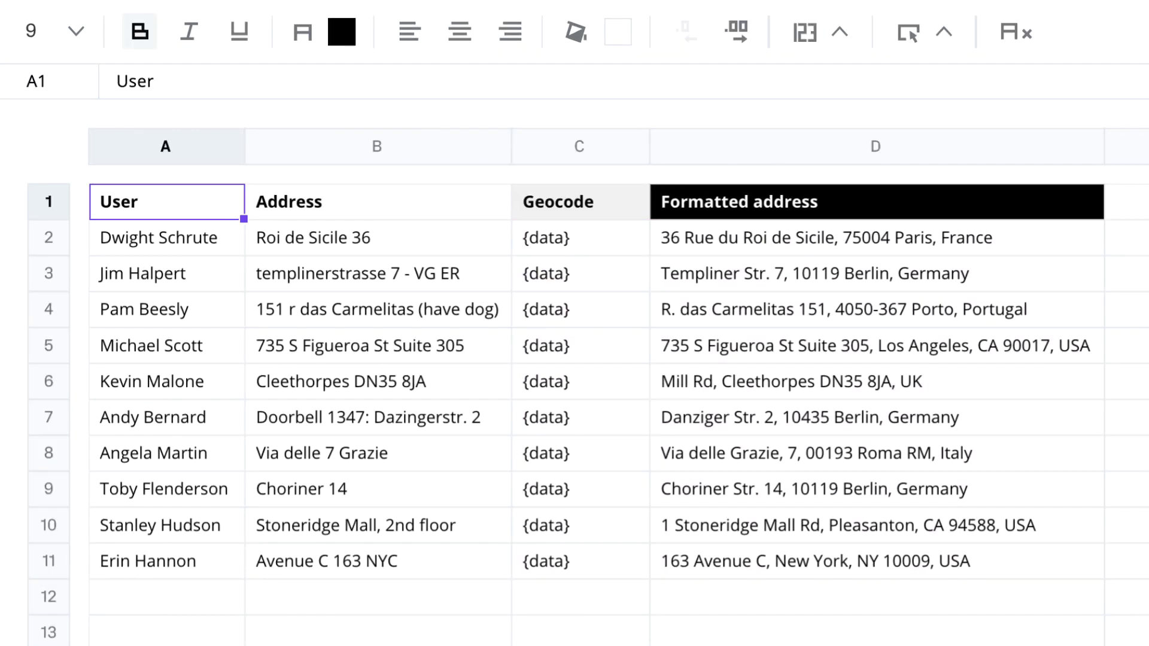